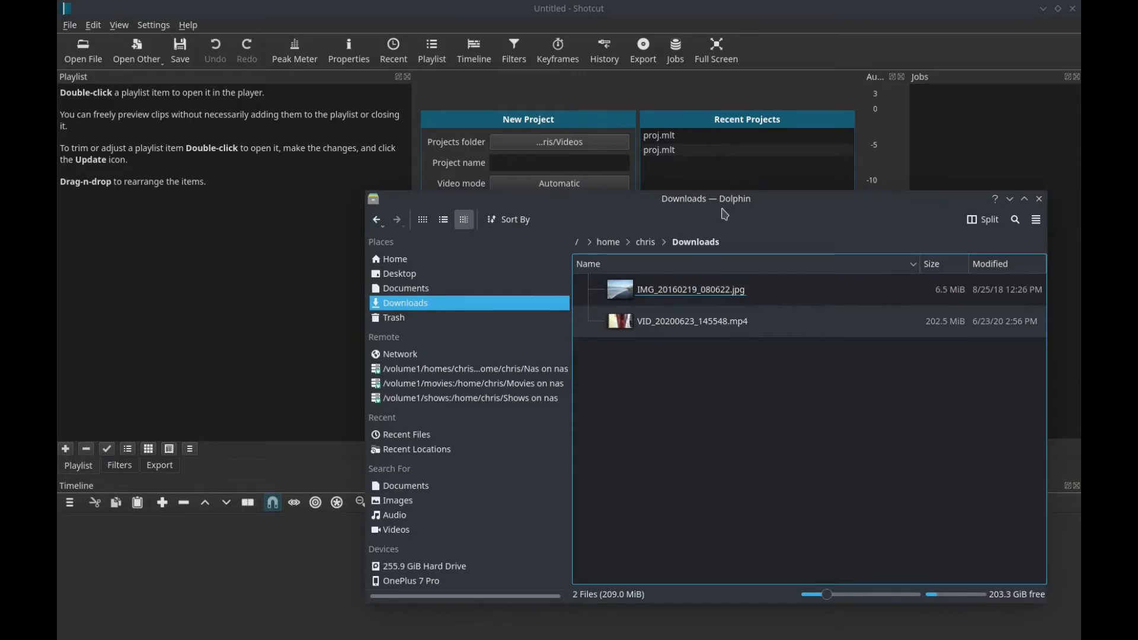
Step: Move the Downloads file manager window aside over Shotcut's start screen
{"action": "left_click_drag", "start_coordinate": [725, 214], "coordinate": [758, 144]}
Step: Drop VID_20200623_145548.mp4 into the Playlist, play it, and pause at 00:00:44:22
{"action": "left_click_drag", "start_coordinate": [705, 250], "coordinate": [204, 262]}
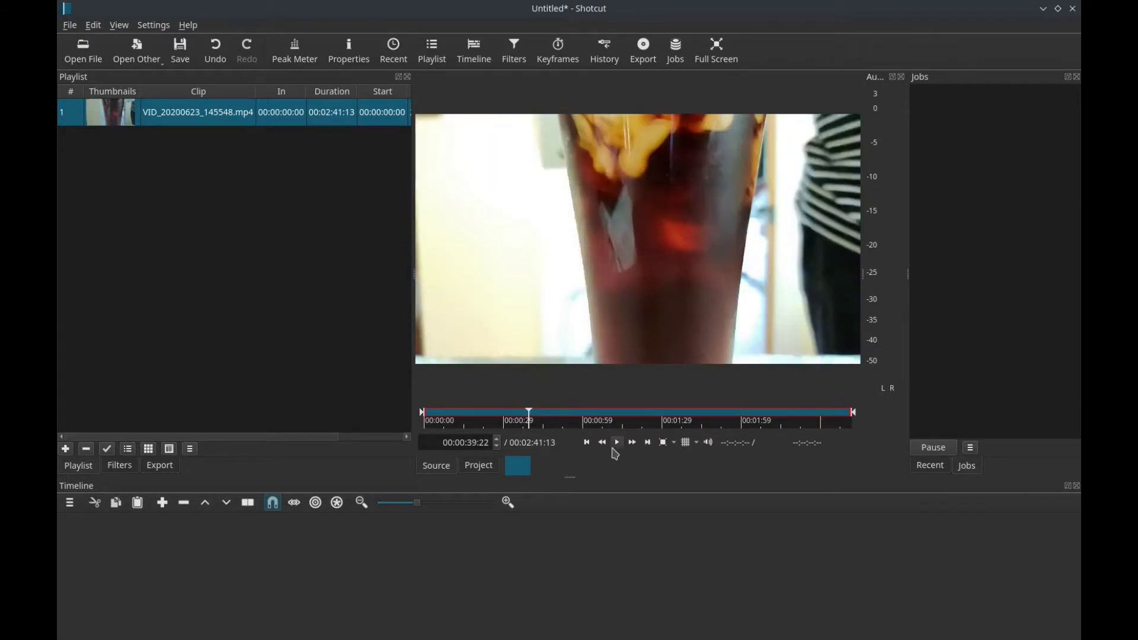
{"action": "left_click", "coordinate": [617, 444]}
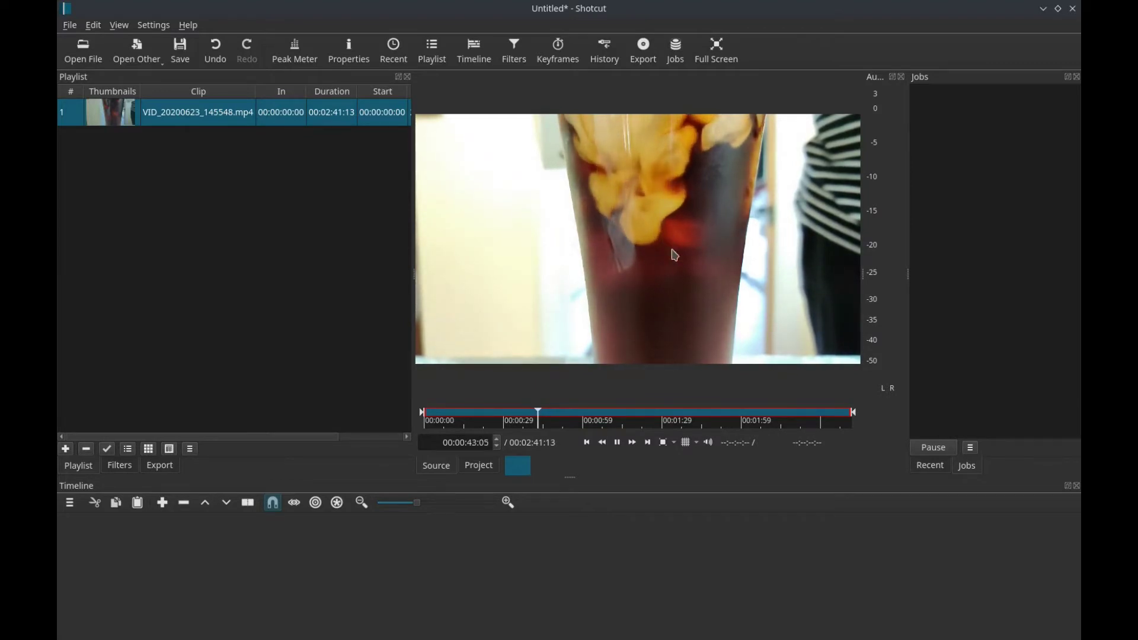
{"action": "key", "text": "space"}
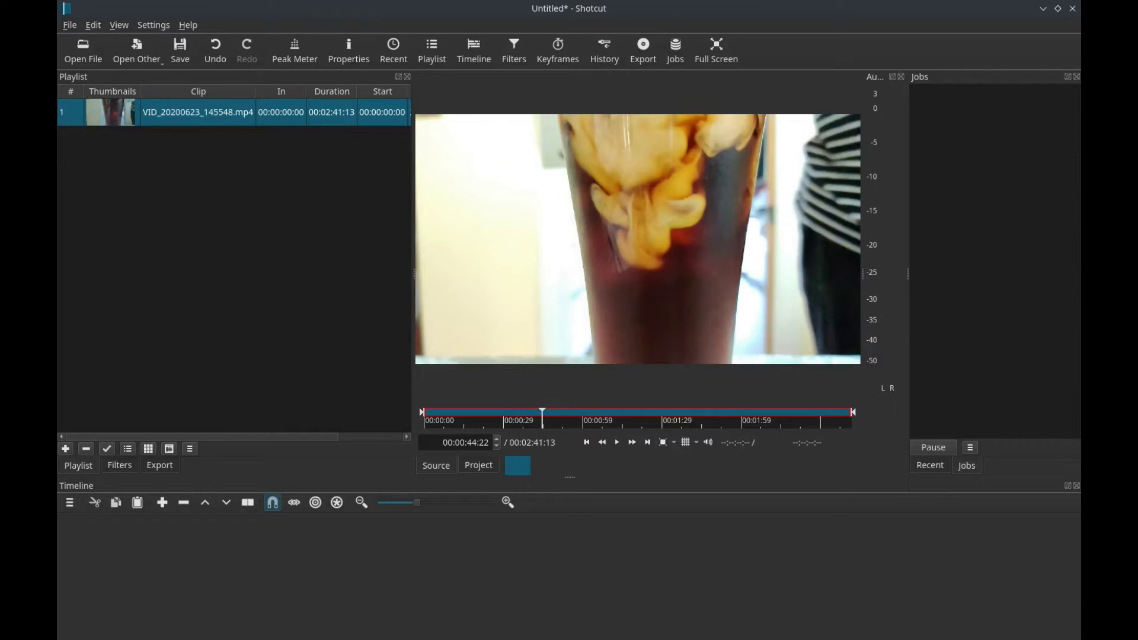
Step: Add IMG_20160219_080622.jpg to the playlist, preview it, then reload the coffee video in the player
{"action": "key", "text": "alt+Tab"}
{"action": "left_click", "coordinate": [751, 295]}
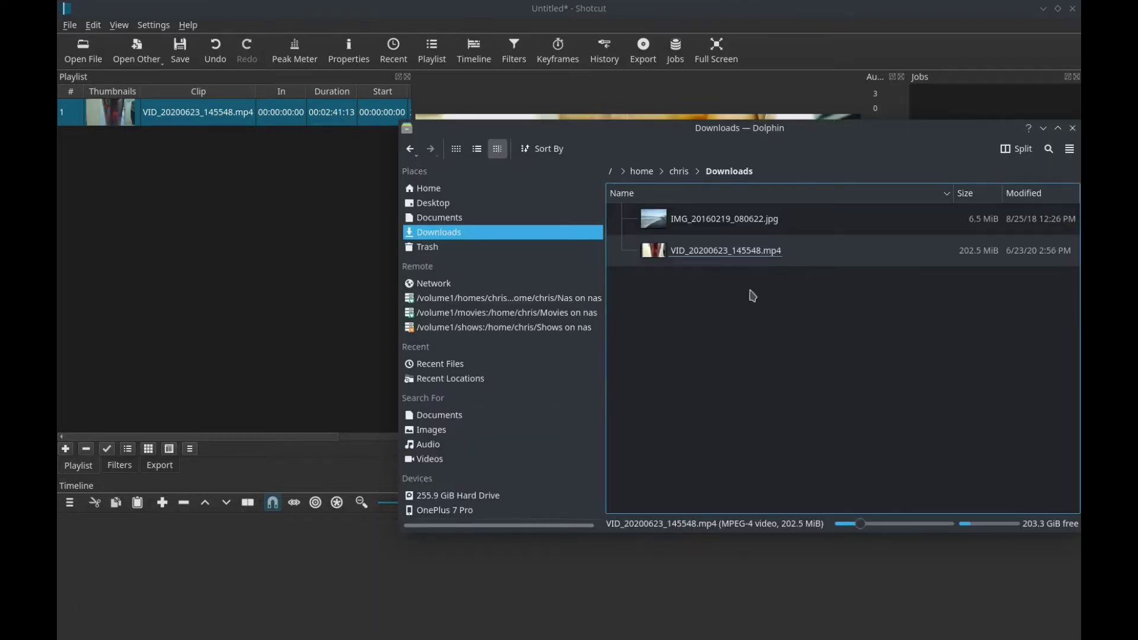
{"action": "left_click_drag", "start_coordinate": [673, 222], "coordinate": [179, 192]}
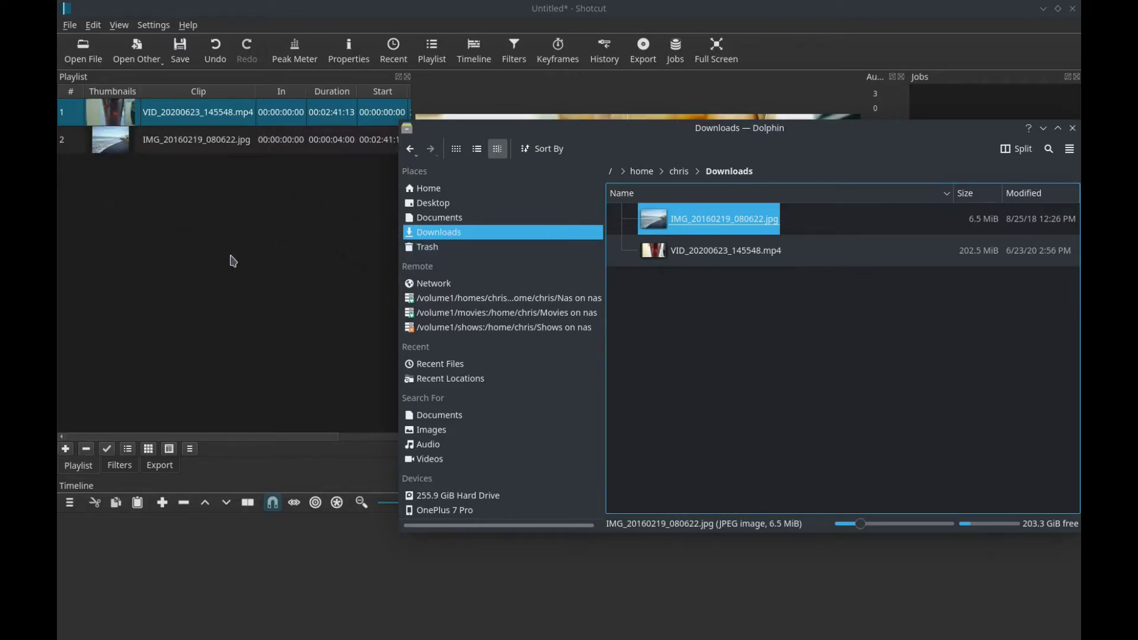
{"action": "left_click", "coordinate": [231, 256]}
{"action": "left_click", "coordinate": [123, 145]}
{"action": "double_click", "coordinate": [123, 146]}
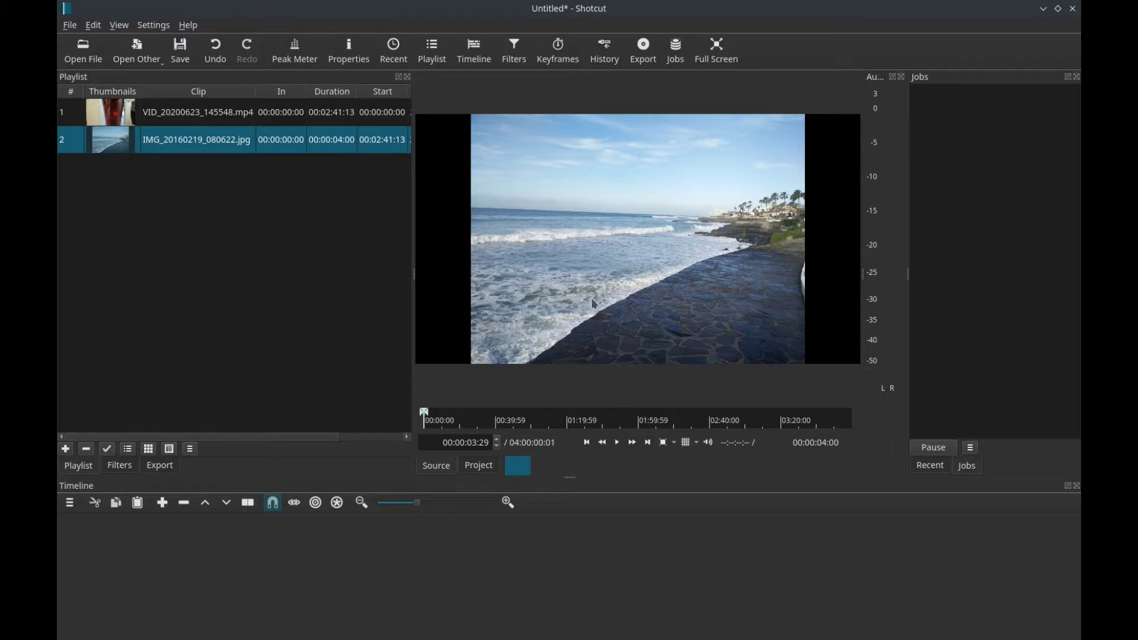
{"action": "double_click", "coordinate": [204, 104]}
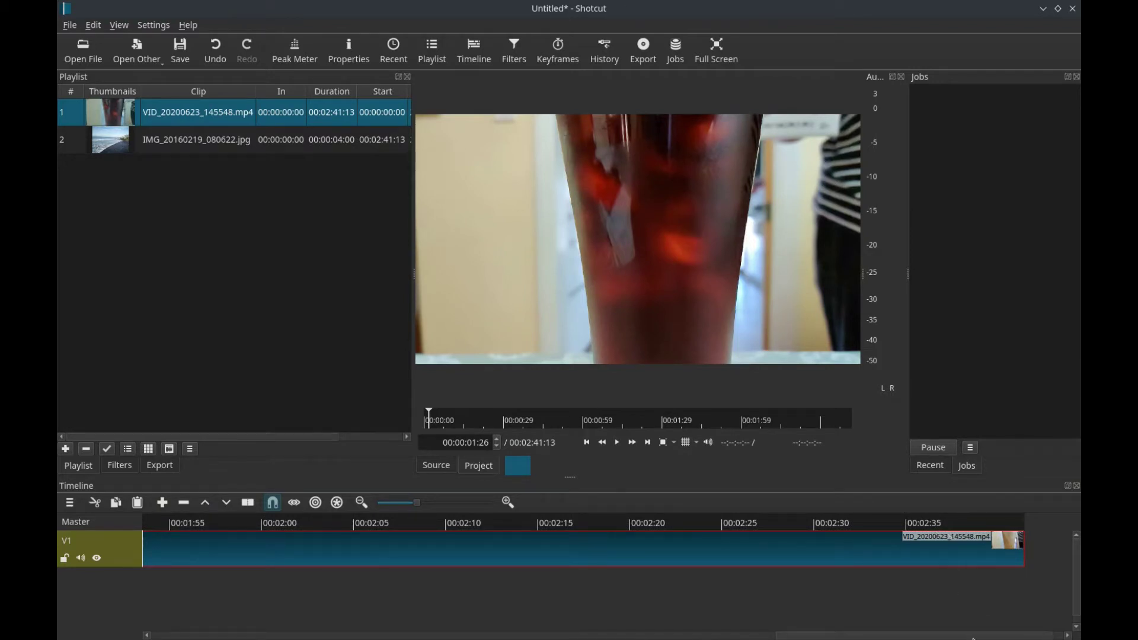
Step: Scroll the timeline to check the coffee clip sitting on track V1
{"action": "scroll", "coordinate": [974, 637], "scroll_direction": "down", "scroll_amount": 1}
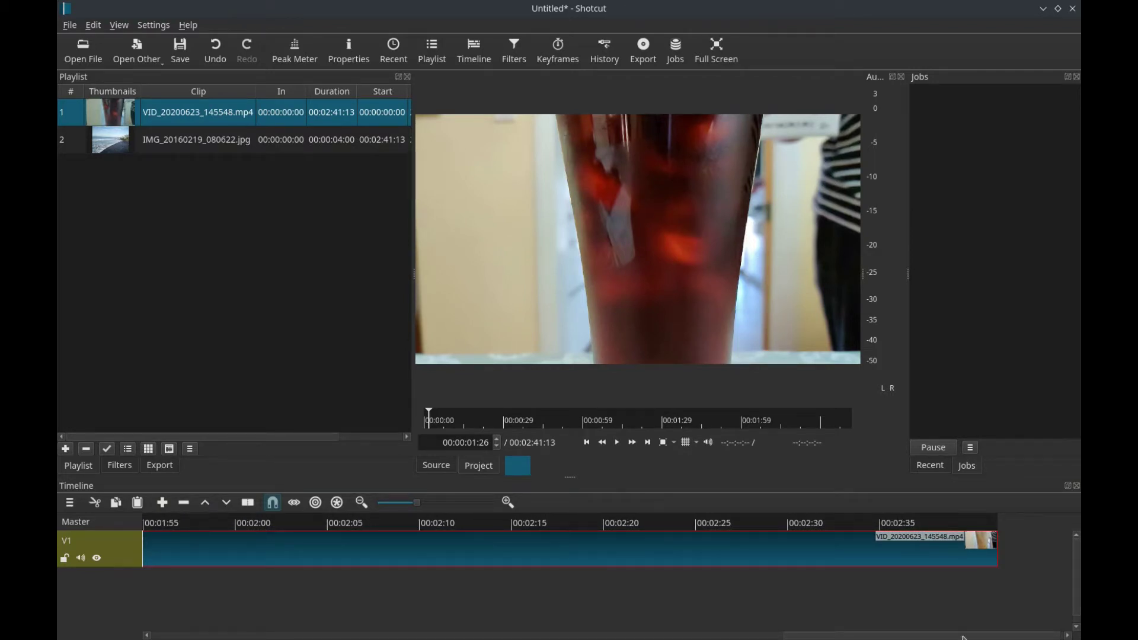
{"action": "scroll", "coordinate": [964, 638], "scroll_direction": "up", "scroll_amount": 1}
{"action": "scroll", "coordinate": [972, 638], "scroll_direction": "down", "scroll_amount": 2}
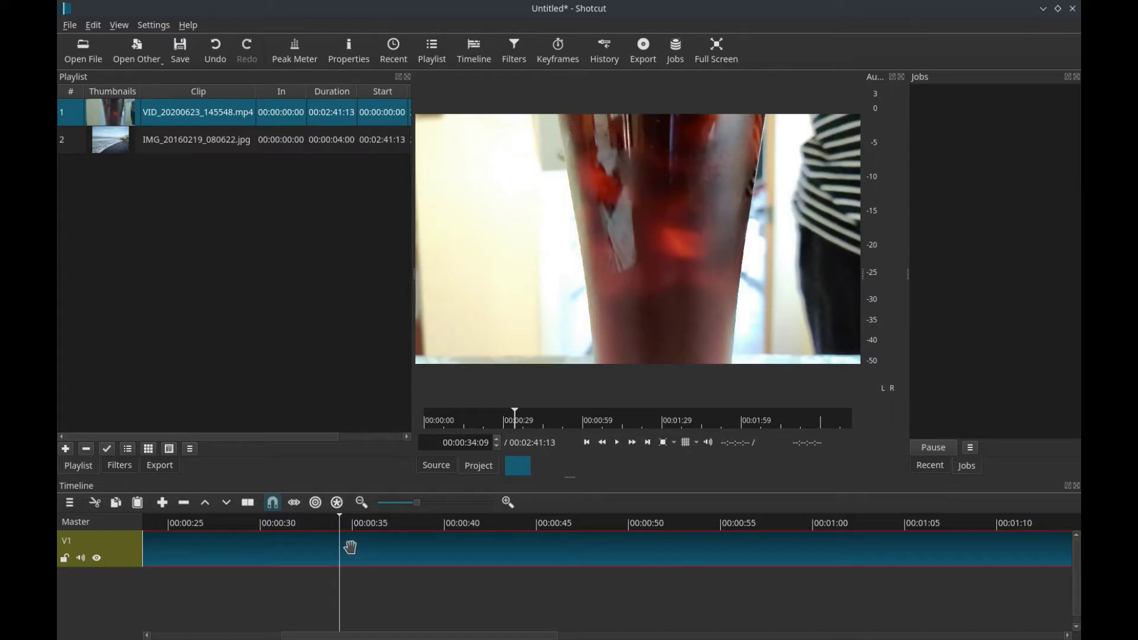
Step: Split the coffee clip at the 34-second playhead and show the timeline in the preview
{"action": "right_click", "coordinate": [348, 551]}
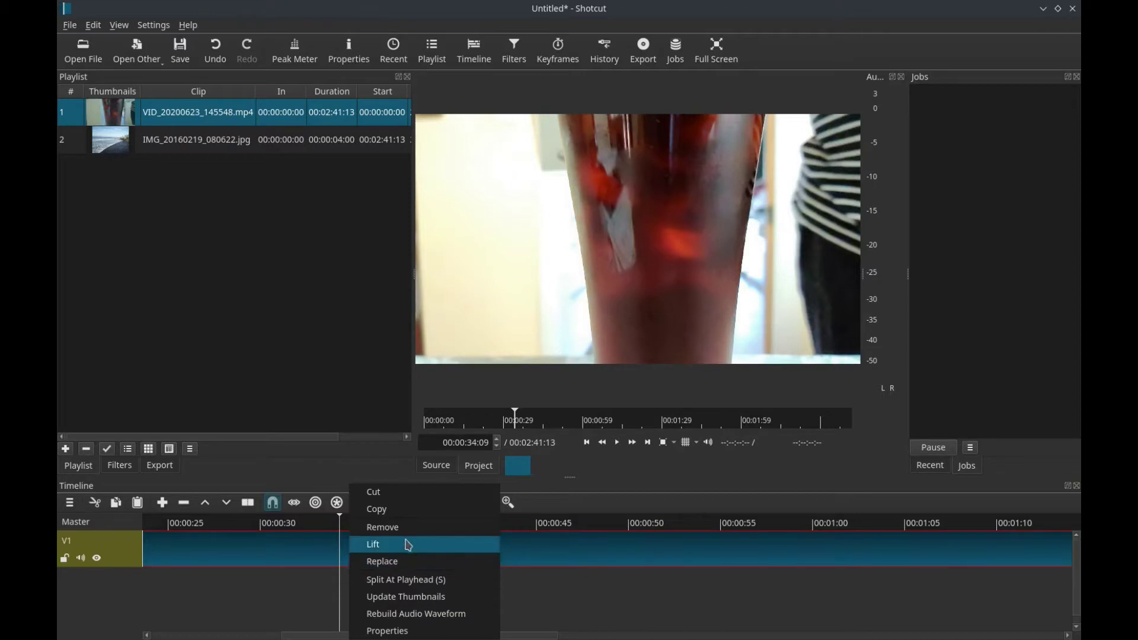
{"action": "left_click", "coordinate": [428, 581]}
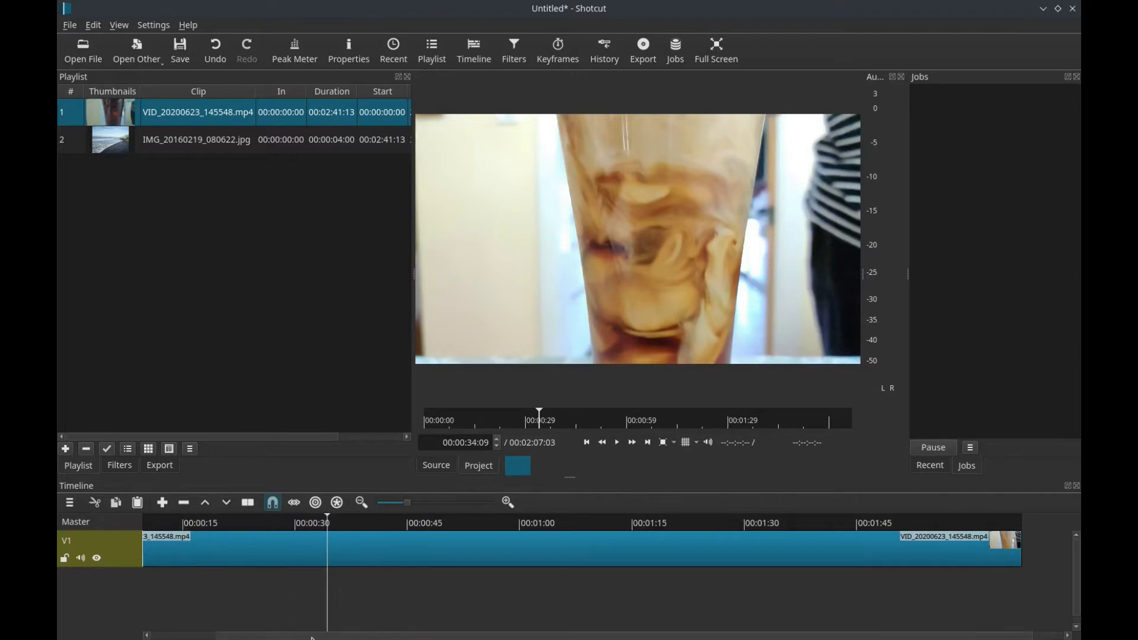
{"action": "scroll", "coordinate": [919, 589], "scroll_direction": "right", "scroll_amount": 2}
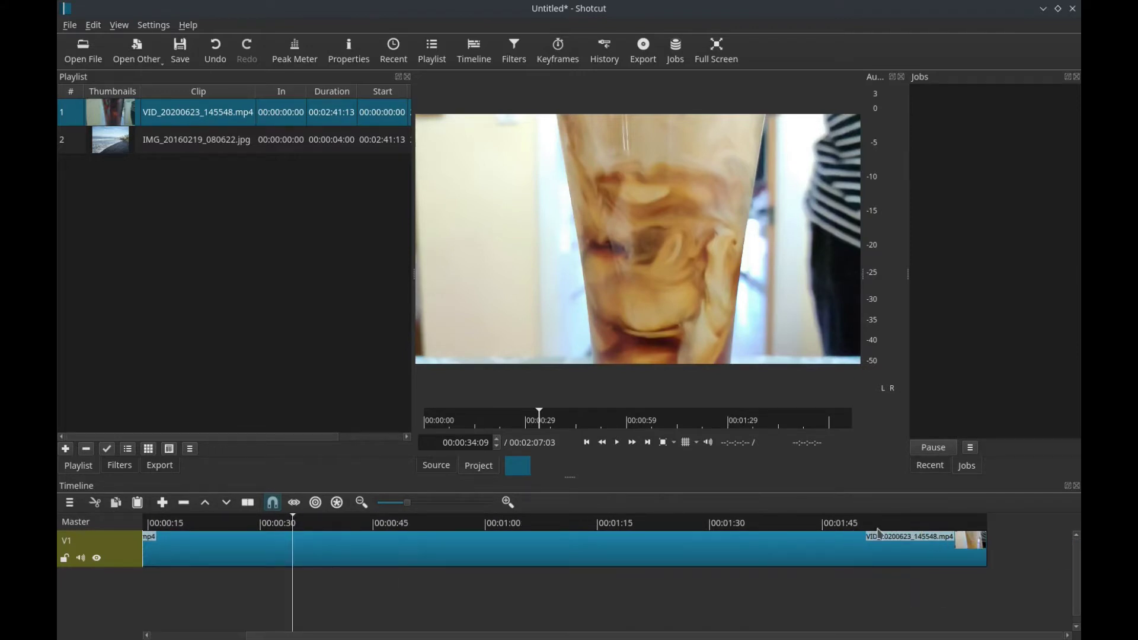
{"action": "scroll", "coordinate": [431, 636], "scroll_direction": "left", "scroll_amount": 6}
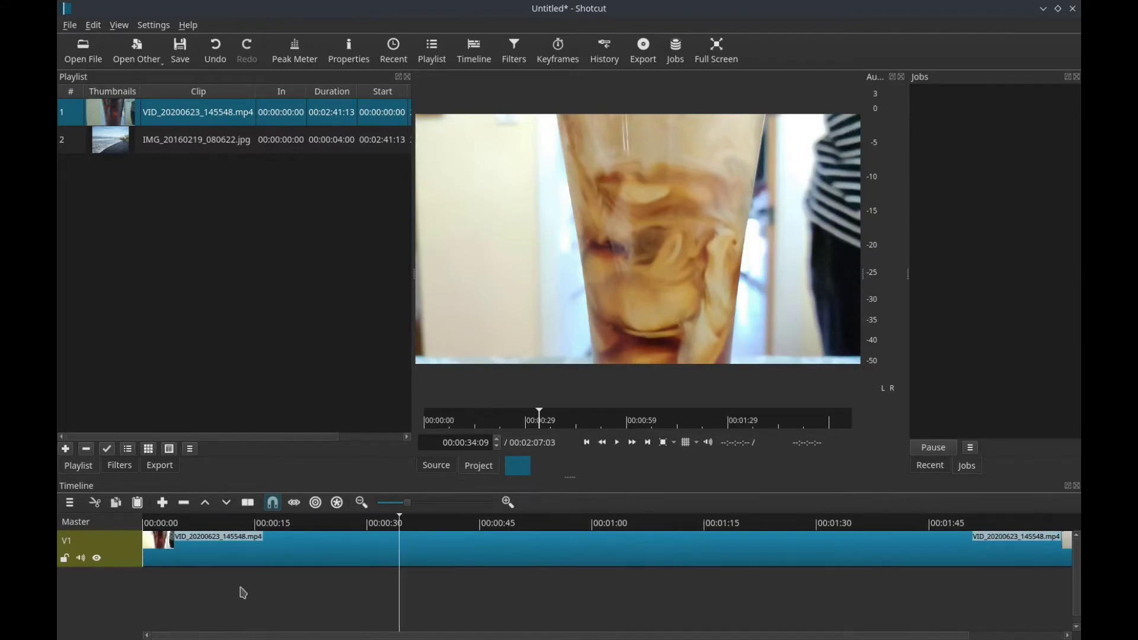
{"action": "left_click", "coordinate": [153, 536]}
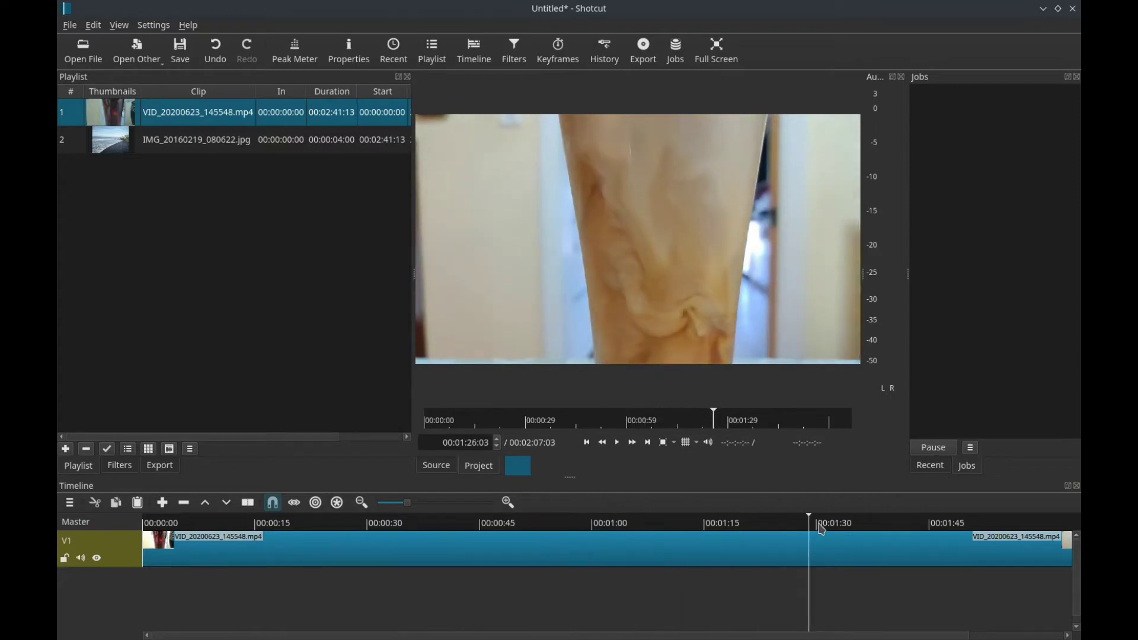
Step: Split the clip at the one-minute mark, delete the remainder, and scrub the trimmed start
{"action": "right_click", "coordinate": [555, 560]}
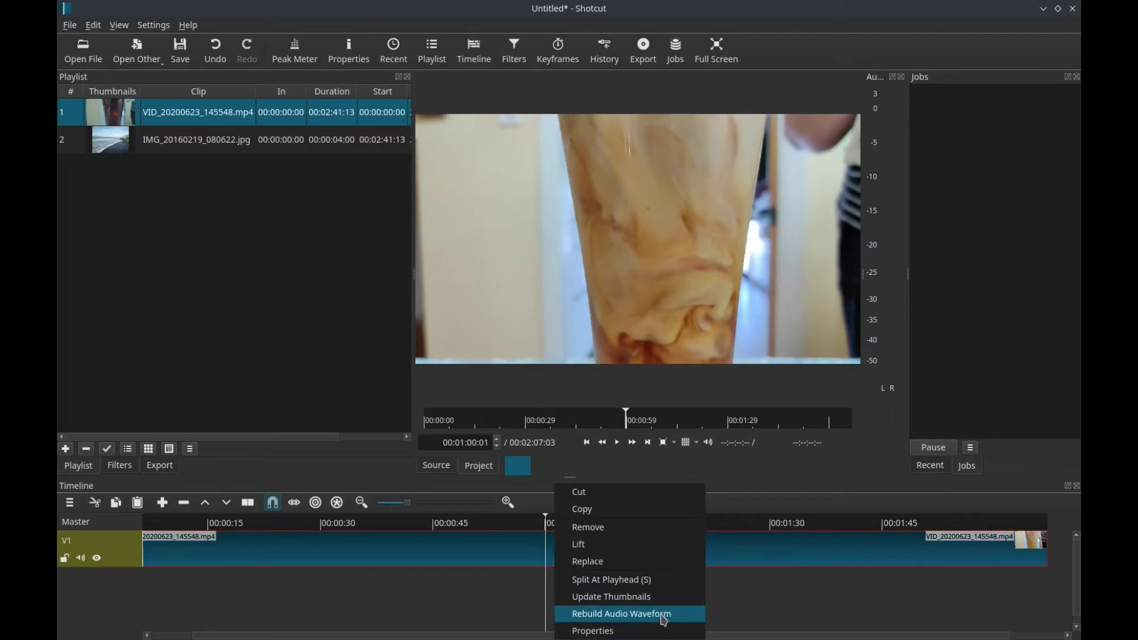
{"action": "left_click", "coordinate": [613, 582]}
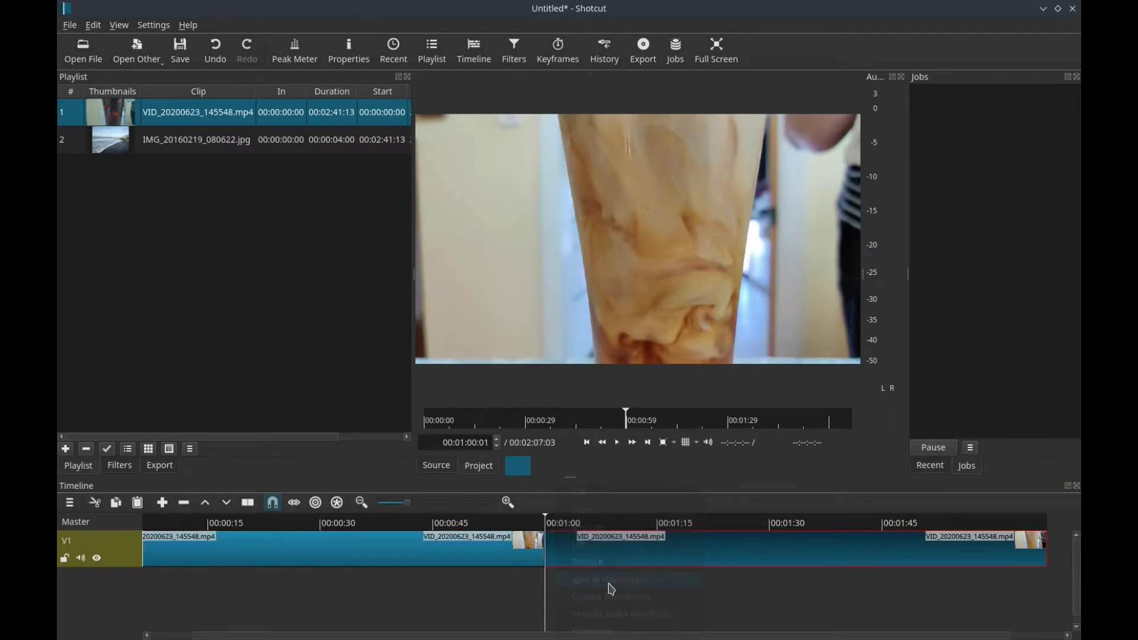
{"action": "key", "text": "Delete"}
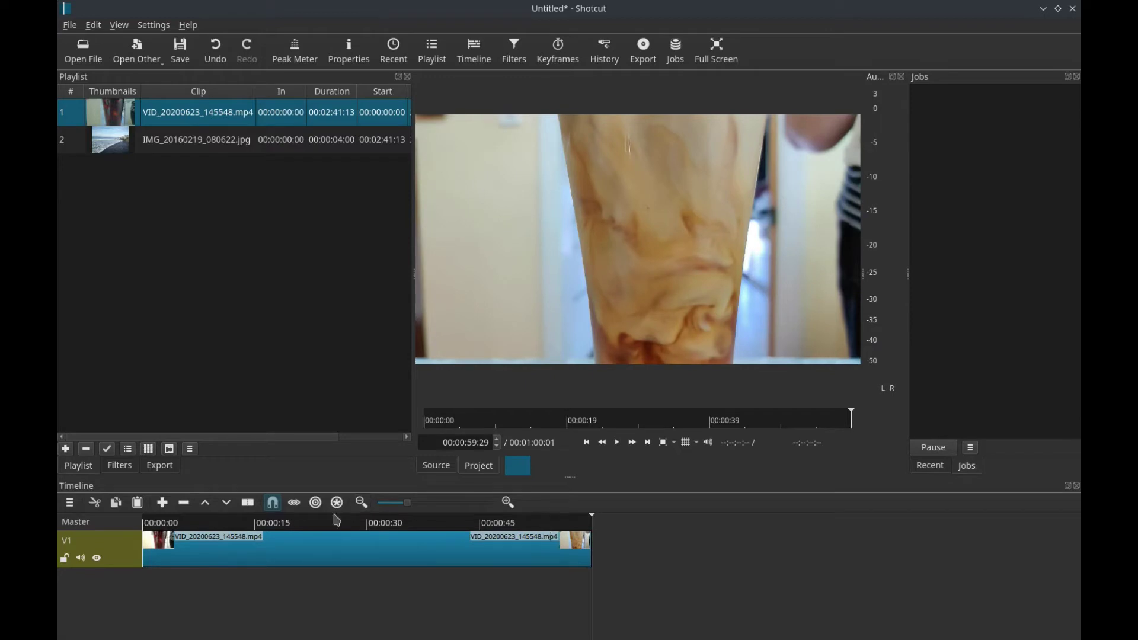
{"action": "left_click", "coordinate": [353, 530]}
{"action": "mouse_move", "coordinate": [164, 528]}
{"action": "left_mouse_down"}
{"action": "mouse_move", "coordinate": [584, 531]}
{"action": "mouse_move", "coordinate": [172, 534]}
{"action": "left_mouse_up"}
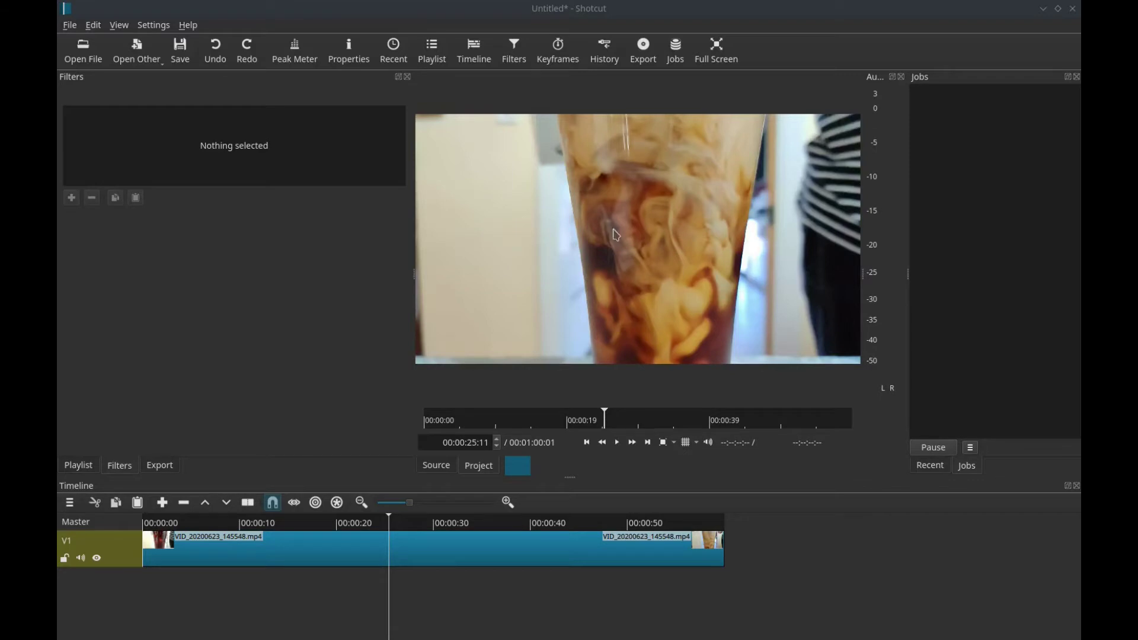
Step: Give the coffee clip a Mask: From File filter, switching its mask from Bar Horizontal to a custom file
{"action": "left_click", "coordinate": [360, 552]}
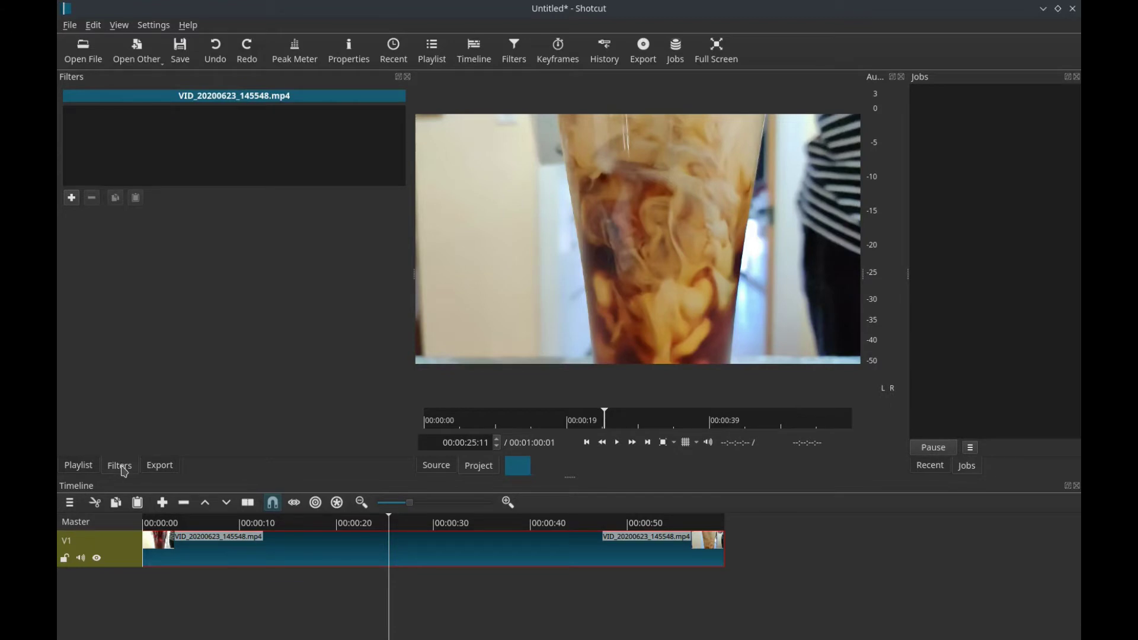
{"action": "left_click", "coordinate": [71, 198]}
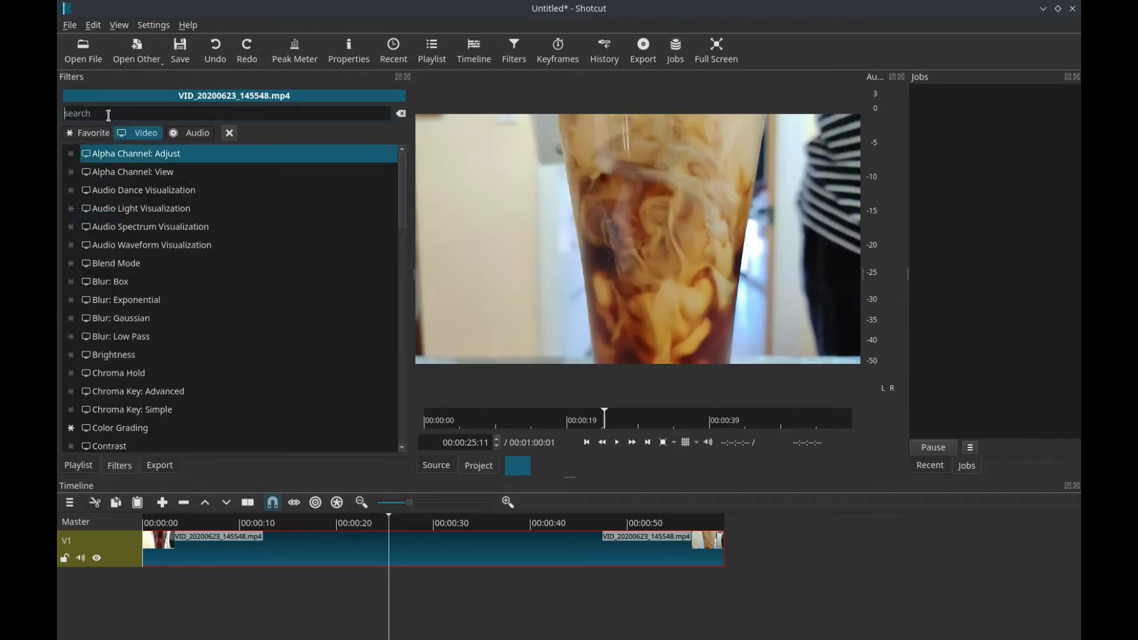
{"action": "type", "text": "mask"}
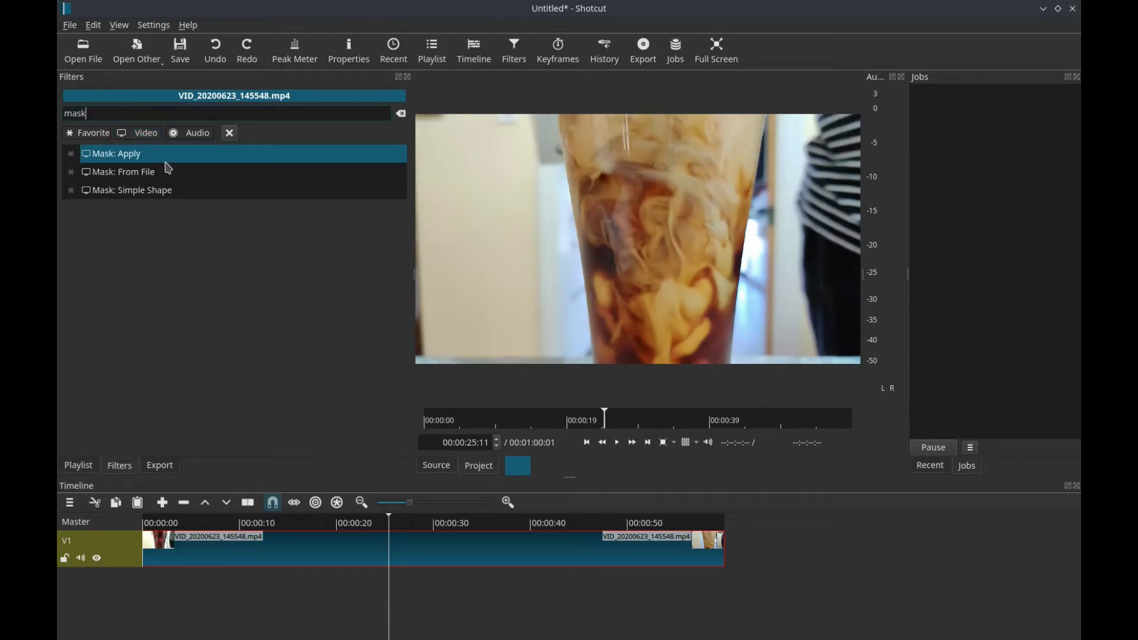
{"action": "left_click", "coordinate": [129, 173]}
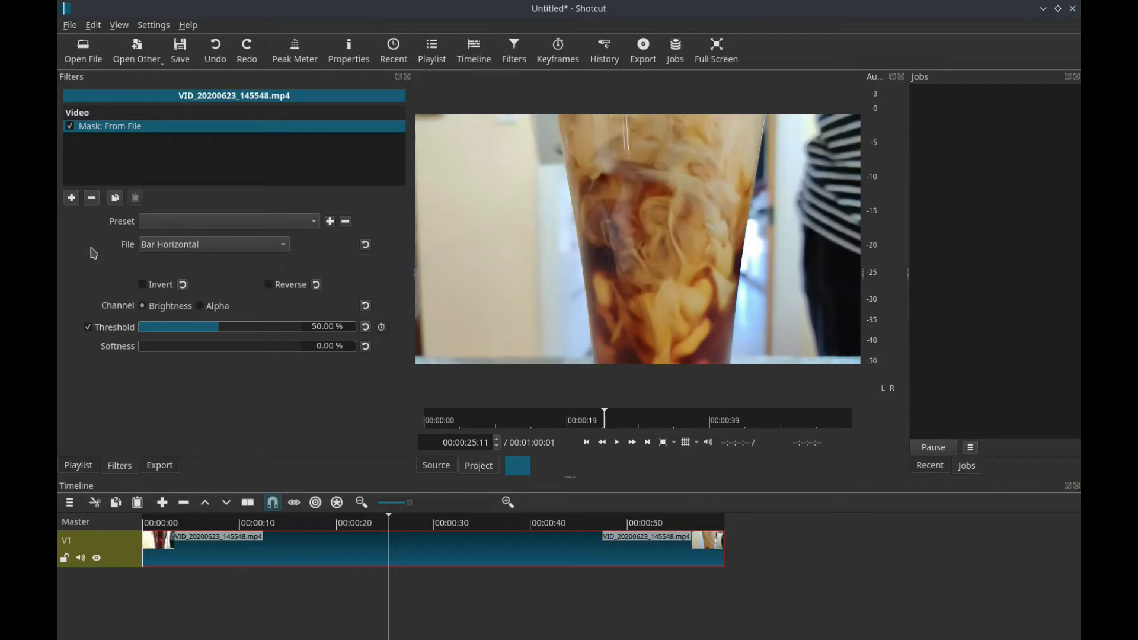
{"action": "left_click", "coordinate": [181, 251]}
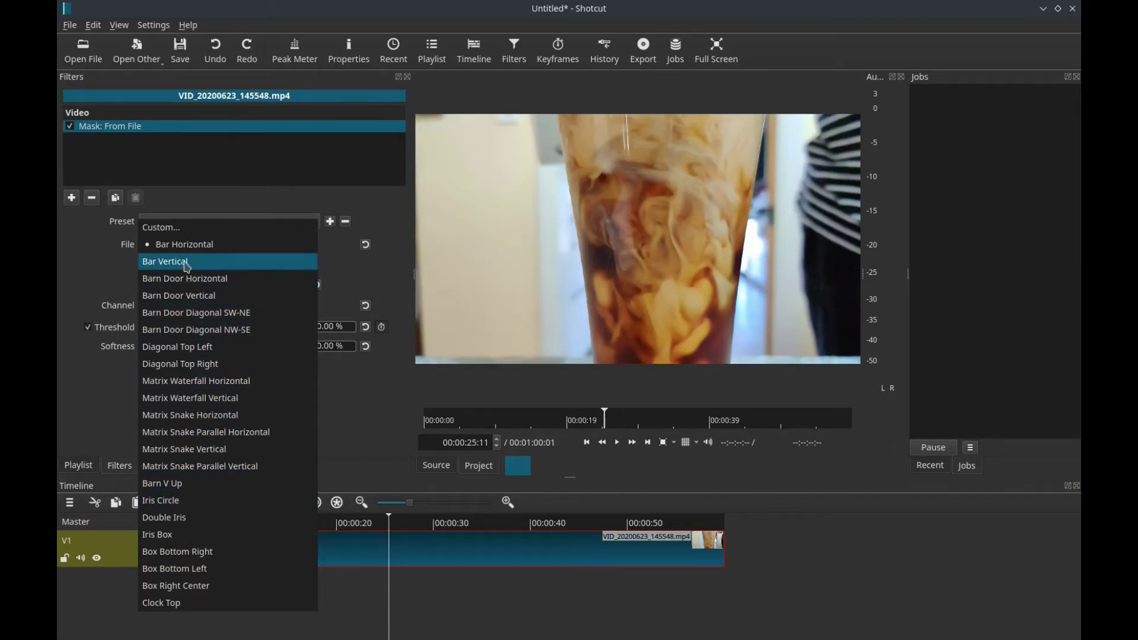
{"action": "left_click", "coordinate": [172, 232]}
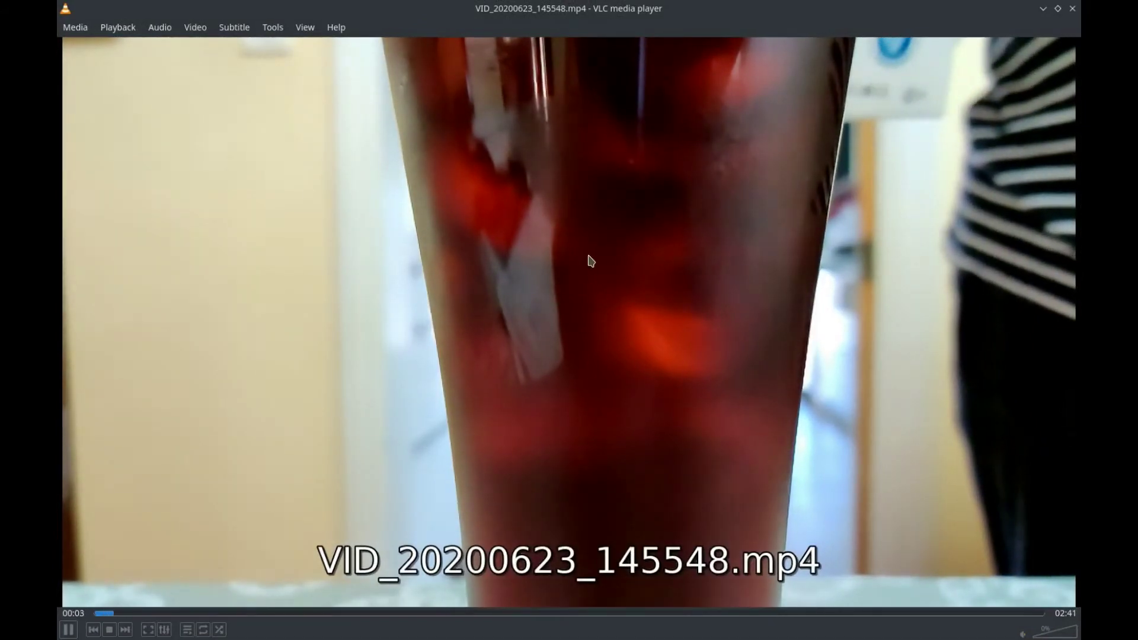
Step: Pause VLC on the swirling-cream frame near 0:46, take a snapshot, and close VLC
{"action": "left_click", "coordinate": [358, 613]}
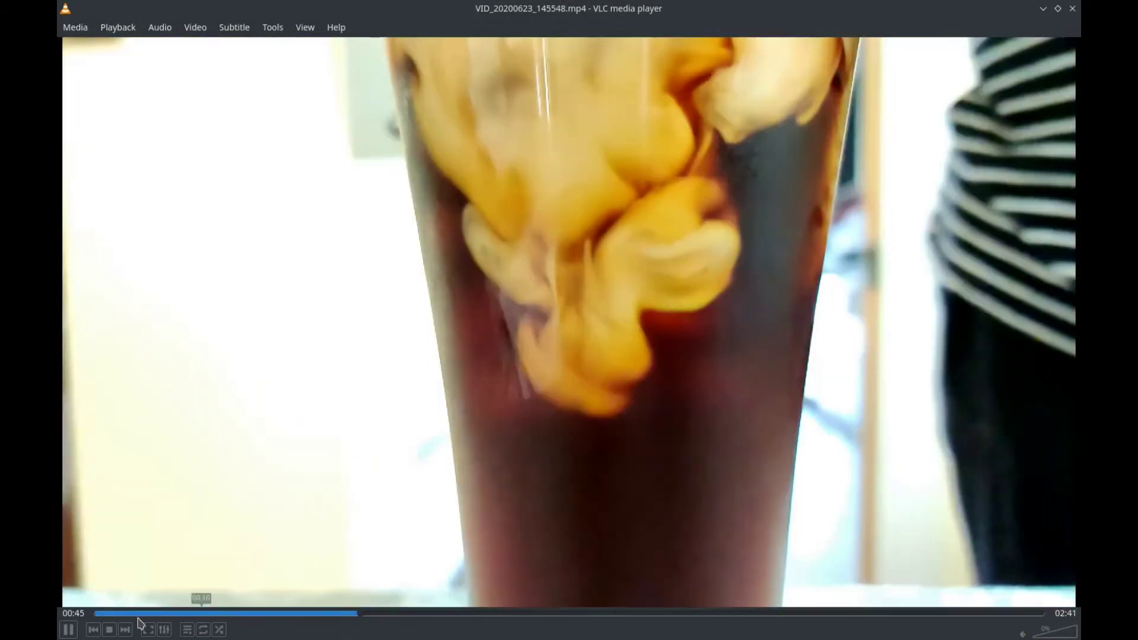
{"action": "left_click", "coordinate": [69, 630]}
{"action": "left_click", "coordinate": [196, 27]}
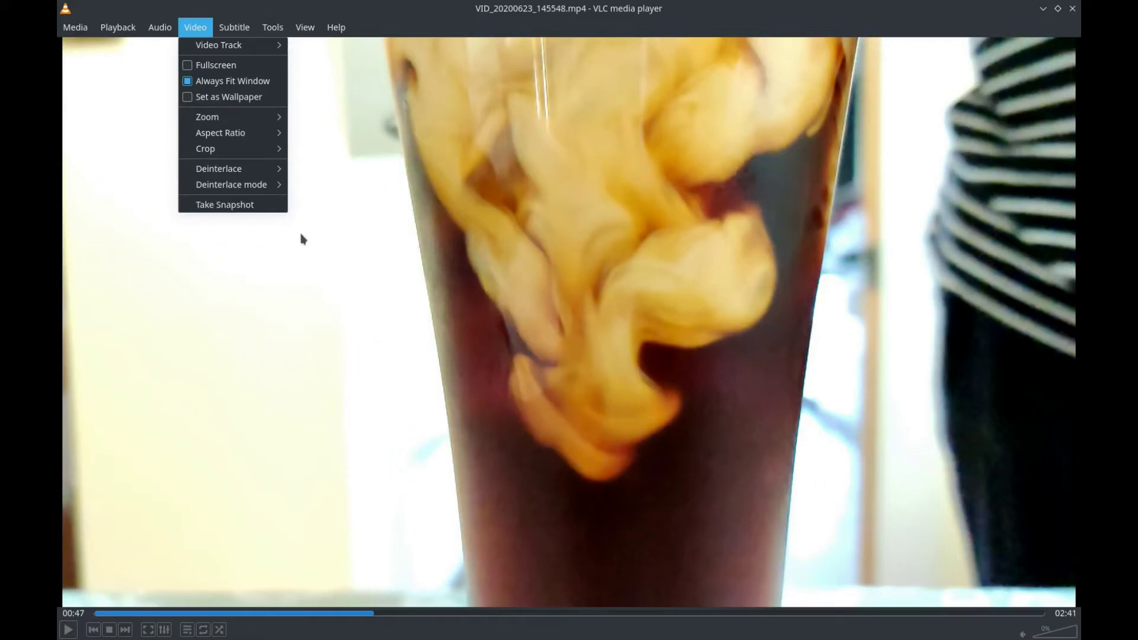
{"action": "left_click", "coordinate": [220, 207]}
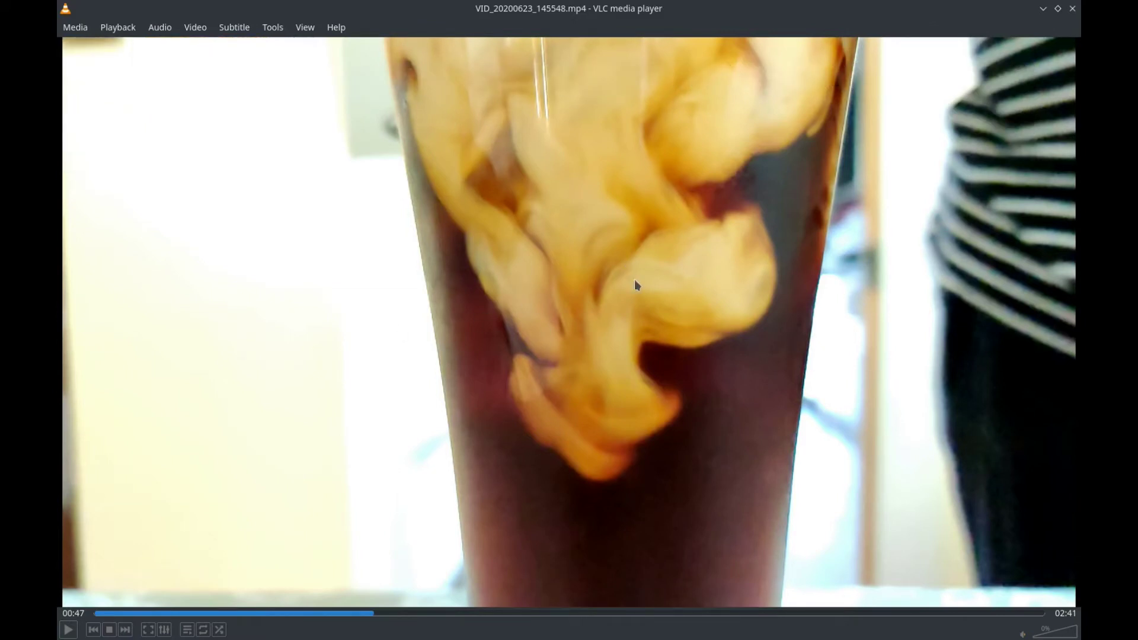
{"action": "left_click", "coordinate": [1073, 8]}
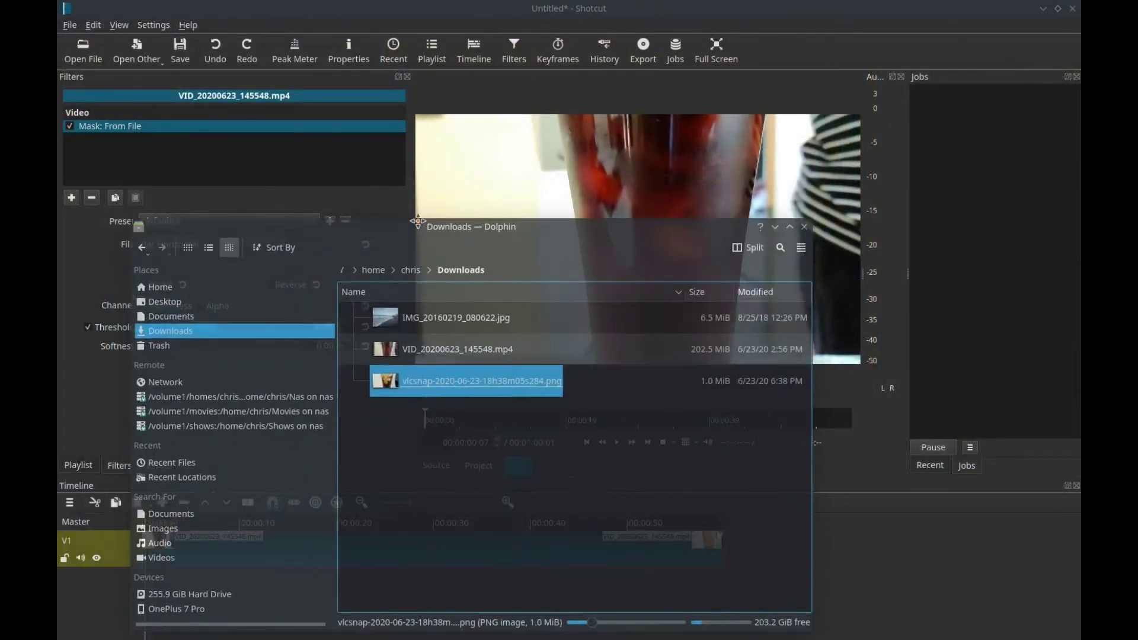
Step: Preview the vlcsnap PNG, close the viewer, and open the still in GNU Image Manipulation Program
{"action": "left_click", "coordinate": [453, 319]}
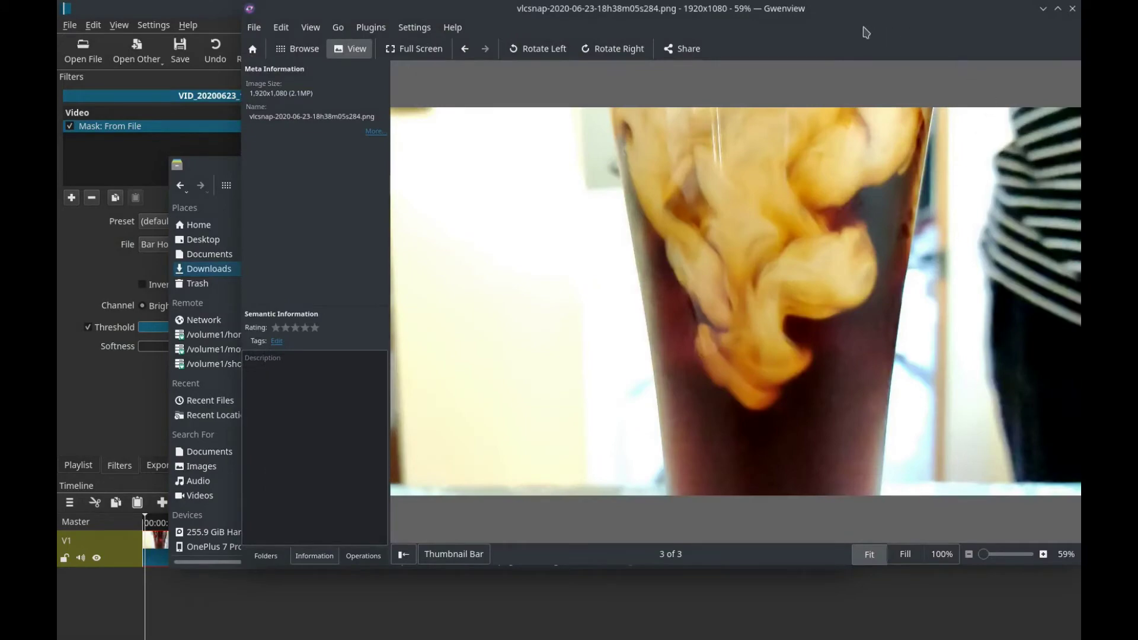
{"action": "left_click_drag", "start_coordinate": [820, 27], "coordinate": [708, 62]}
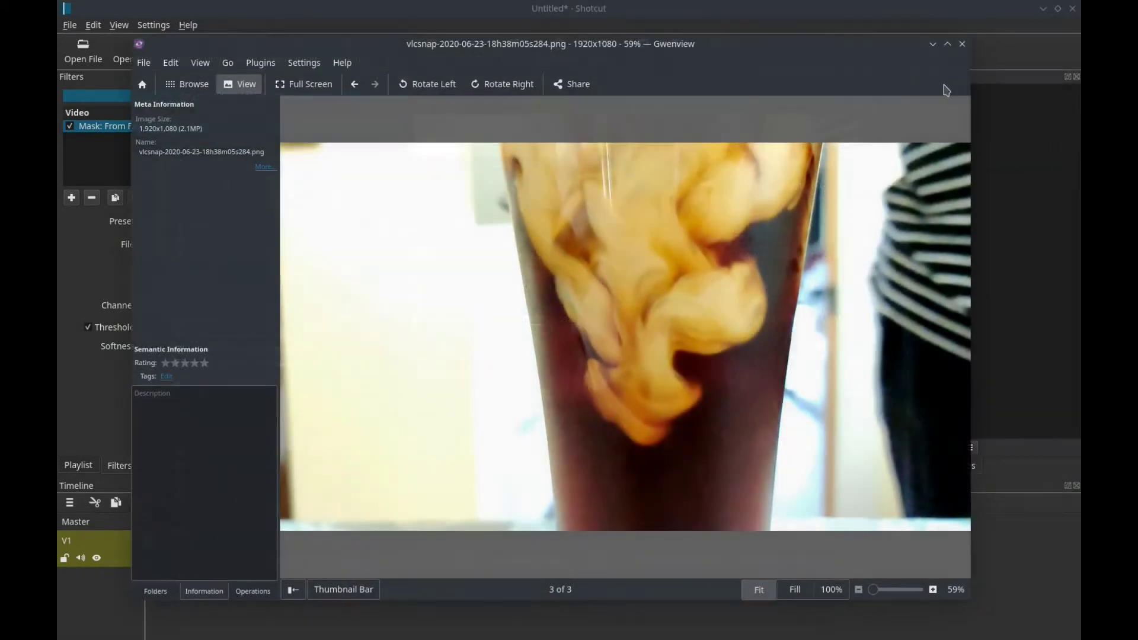
{"action": "left_click", "coordinate": [961, 44]}
{"action": "left_click", "coordinate": [516, 348]}
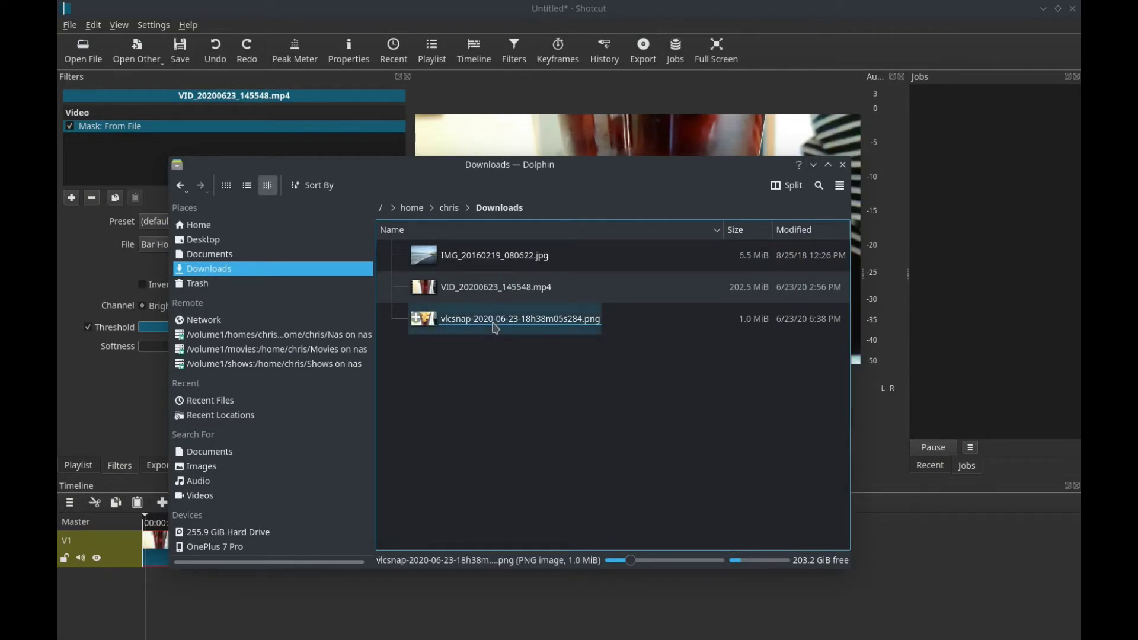
{"action": "right_click", "coordinate": [473, 324]}
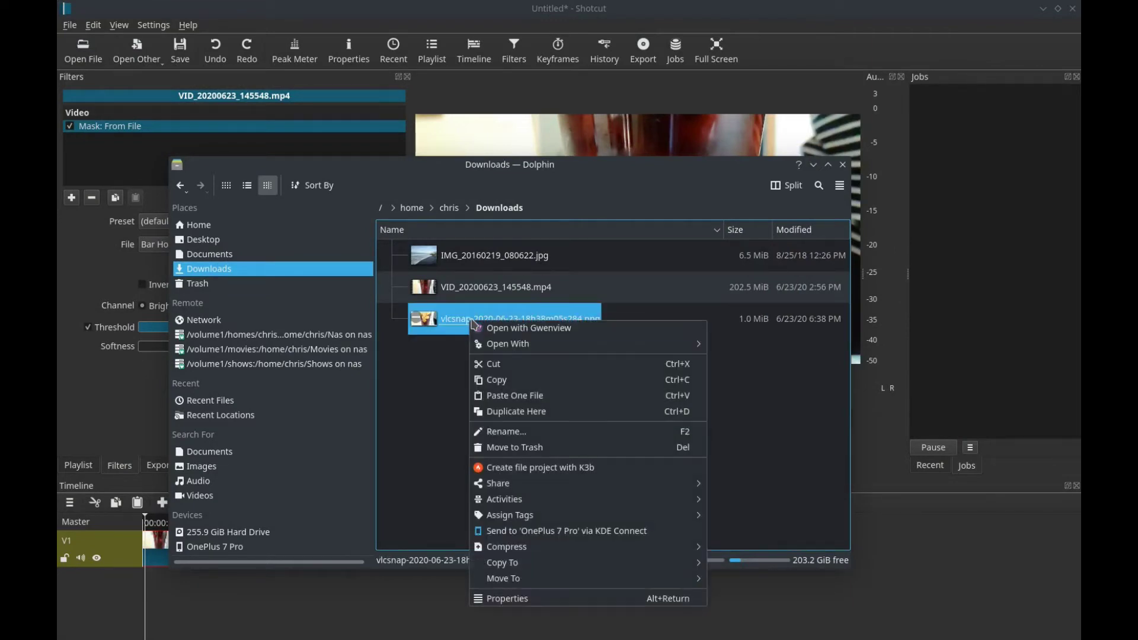
{"action": "mouse_move", "coordinate": [513, 345]}
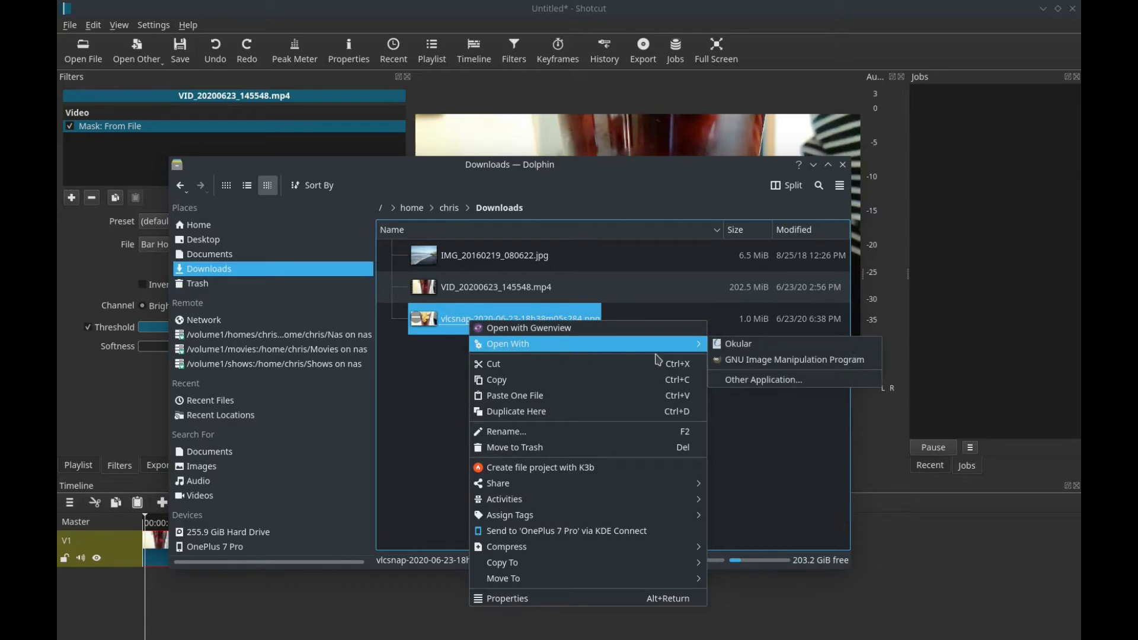
{"action": "left_click", "coordinate": [761, 362]}
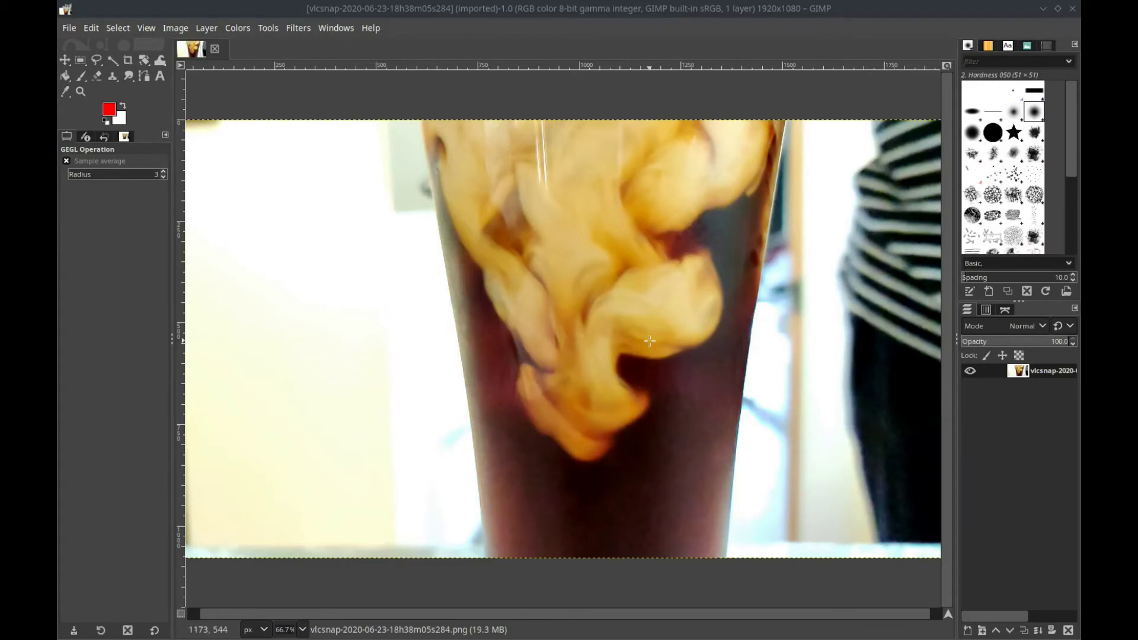
Step: Pick the Free Select tool and start the outline at the glass's upper-left edge
{"action": "scroll", "coordinate": [650, 341], "scroll_direction": "down", "scroll_amount": 1}
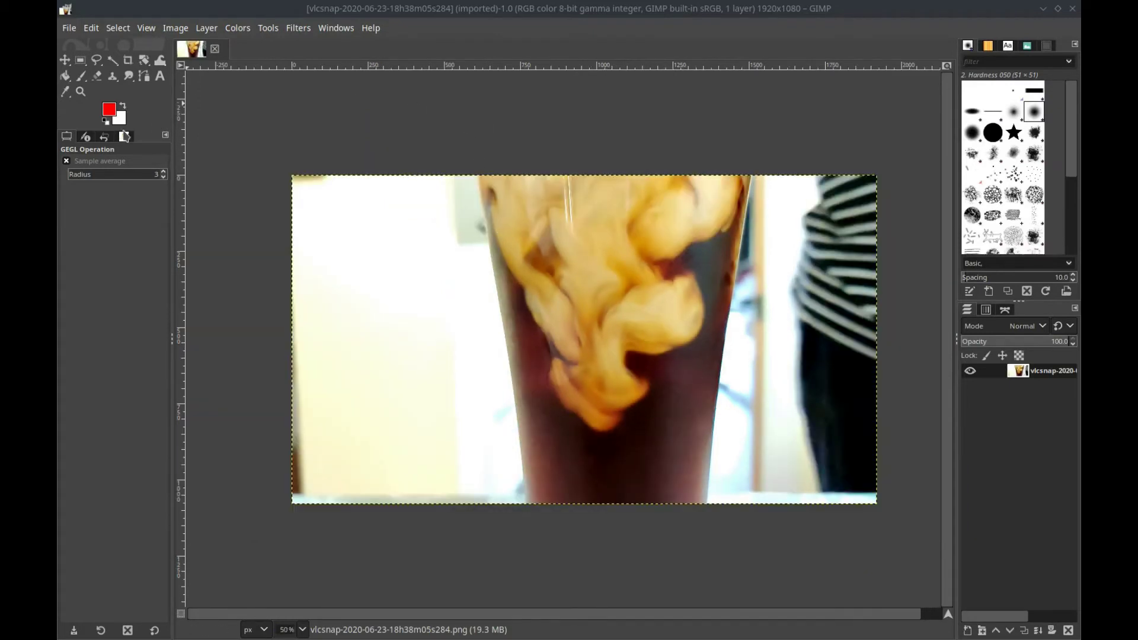
{"action": "left_click", "coordinate": [99, 62]}
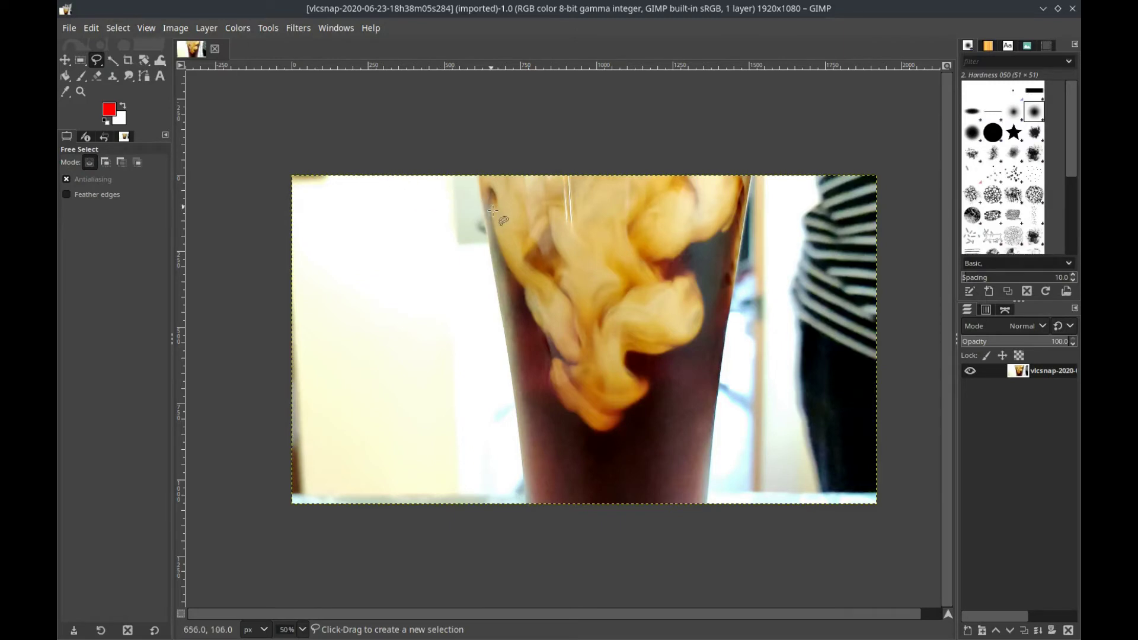
{"action": "scroll", "coordinate": [478, 177], "scroll_direction": "up", "scroll_amount": 2, "text": "ctrl"}
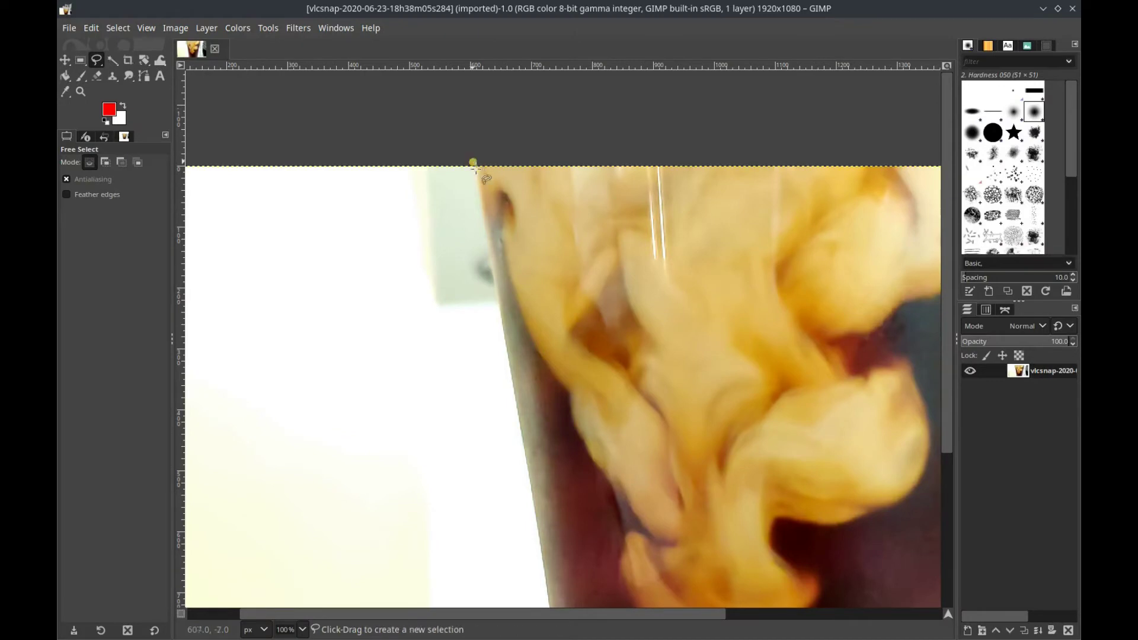
{"action": "left_click", "coordinate": [473, 163]}
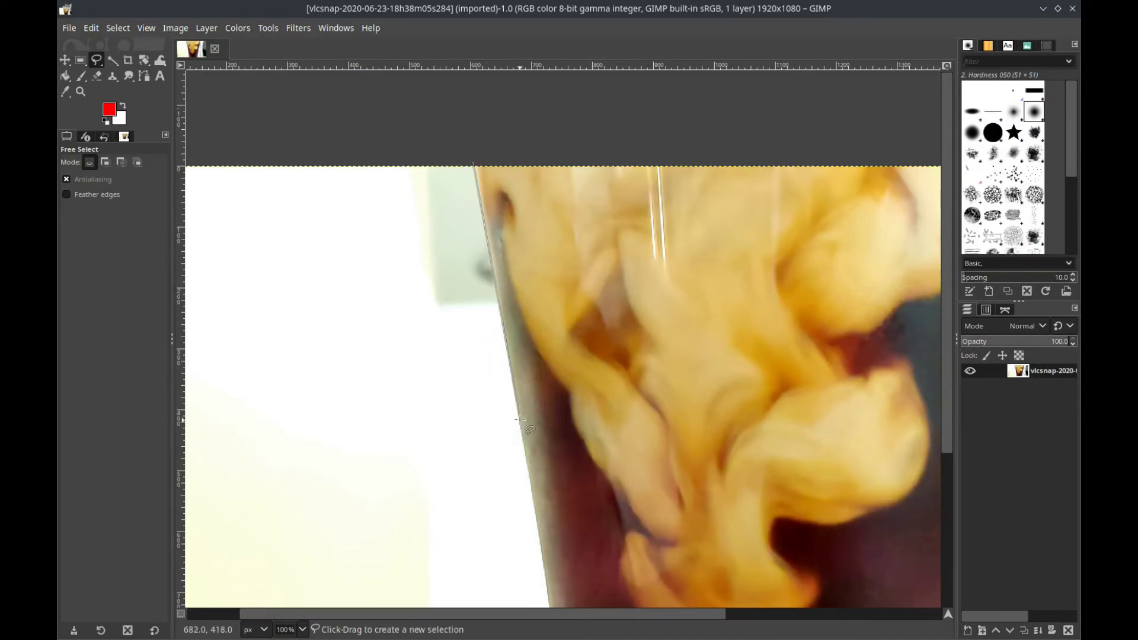
{"action": "scroll", "coordinate": [497, 308], "scroll_direction": "down", "scroll_amount": 3}
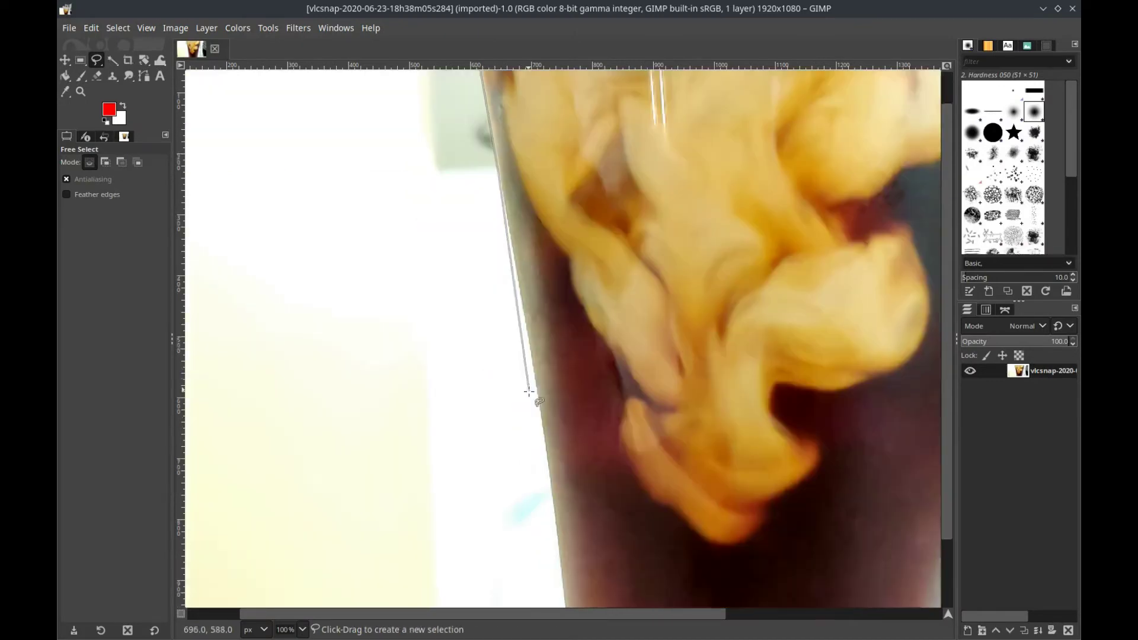
{"action": "scroll", "coordinate": [525, 297], "scroll_direction": "up", "scroll_amount": 3}
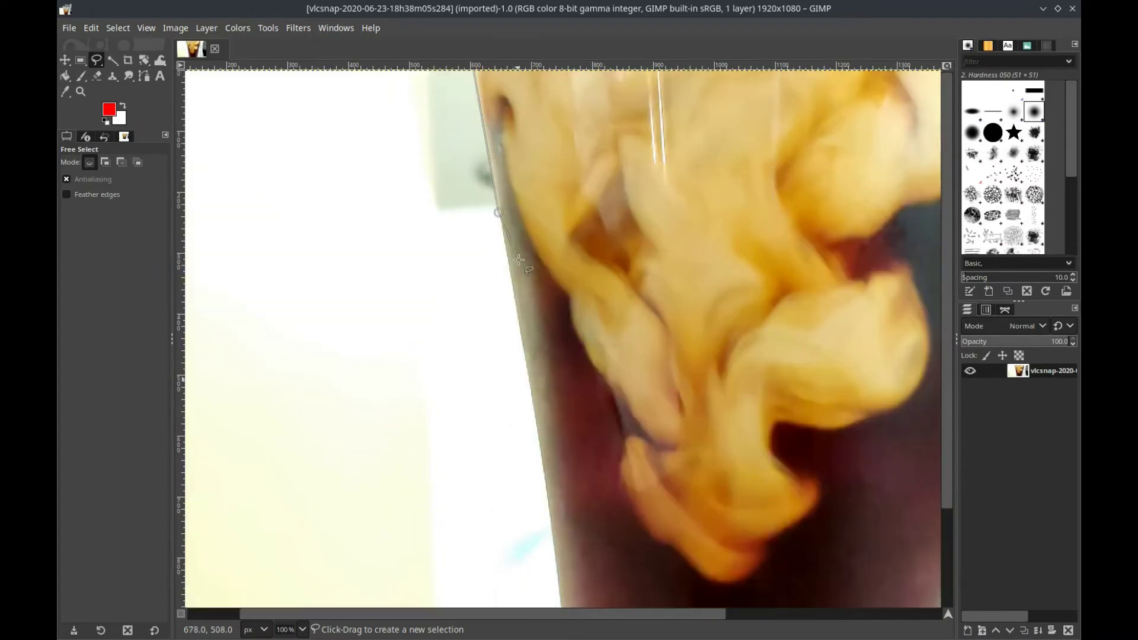
{"action": "key", "text": "minus"}
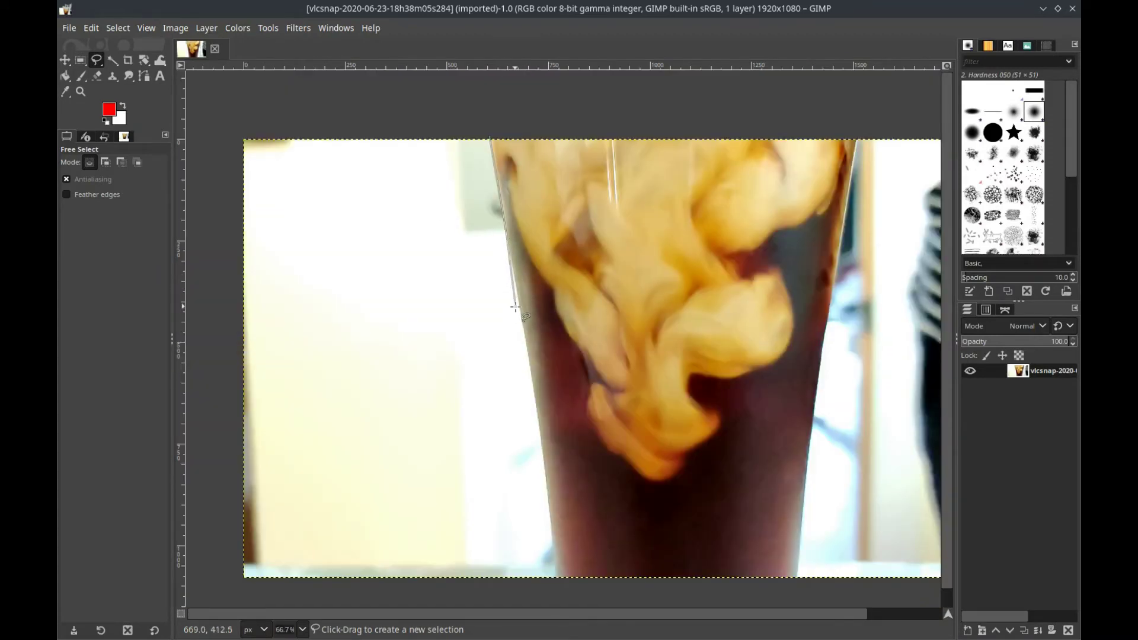
{"action": "key", "text": "plus"}
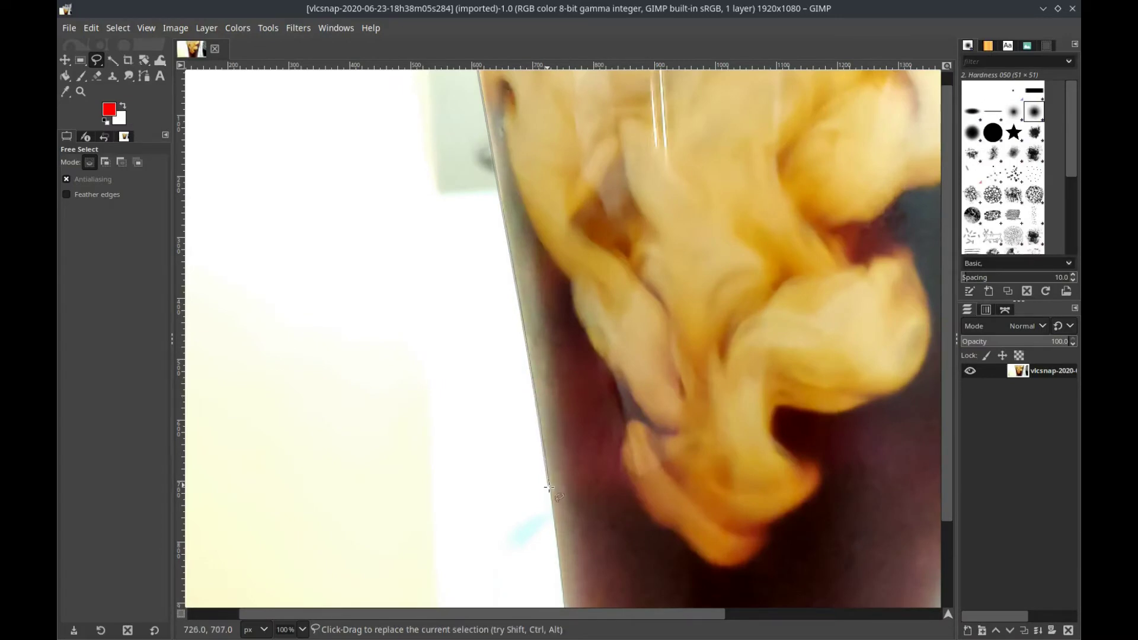
{"action": "scroll", "coordinate": [562, 517], "scroll_direction": "down", "scroll_amount": 3}
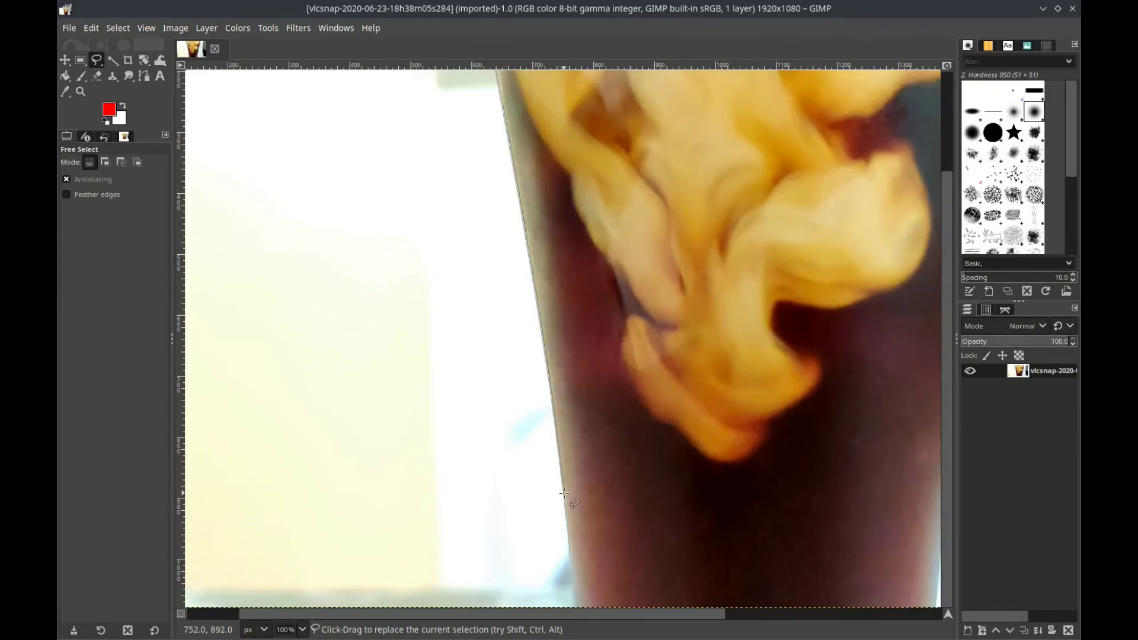
Step: Trace down the glass's left edge, close the outline around the left background, and delete it to white
{"action": "left_click", "coordinate": [562, 491]}
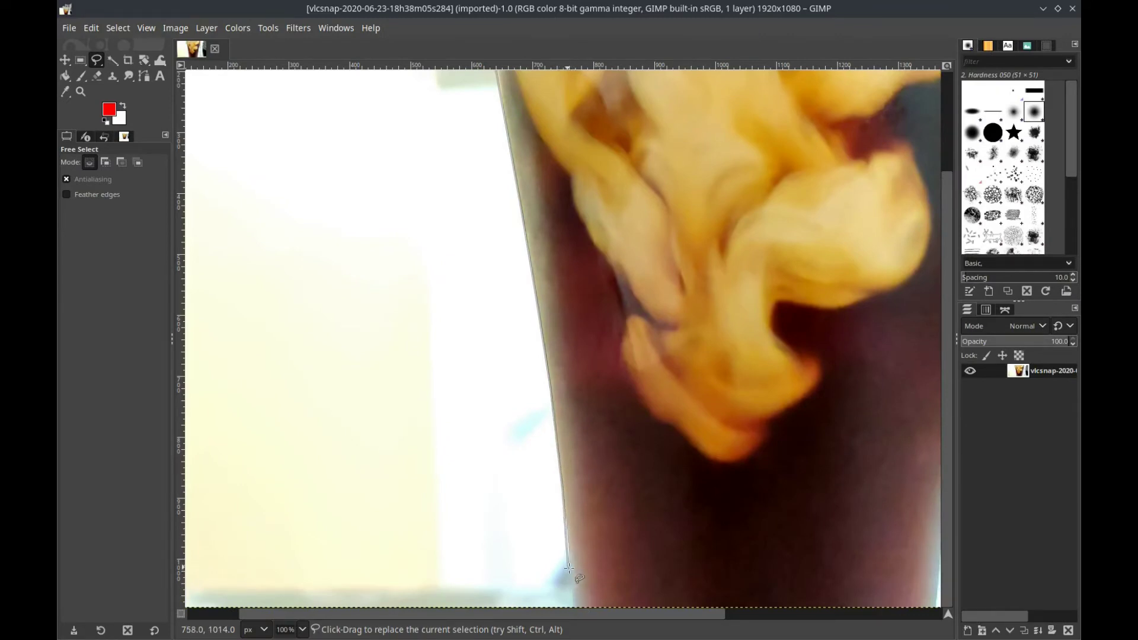
{"action": "left_click", "coordinate": [570, 570]}
{"action": "left_click", "coordinate": [573, 606]}
{"action": "scroll", "coordinate": [318, 508], "scroll_direction": "down", "scroll_amount": 1}
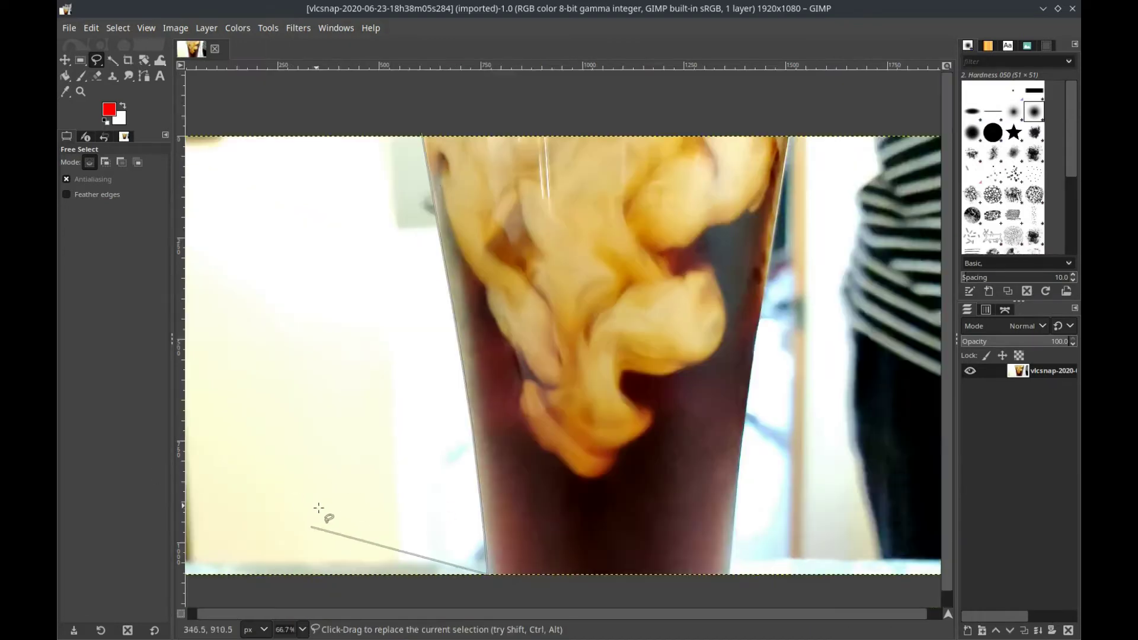
{"action": "scroll", "coordinate": [318, 508], "scroll_direction": "down", "scroll_amount": 1}
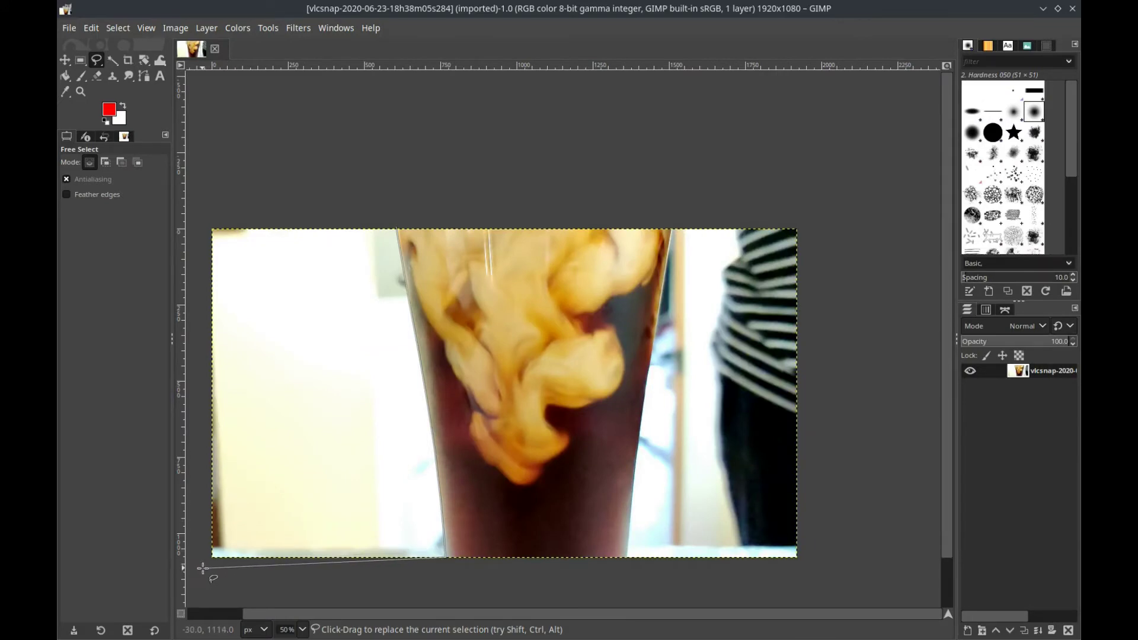
{"action": "left_click", "coordinate": [203, 569]}
{"action": "left_click", "coordinate": [207, 216]}
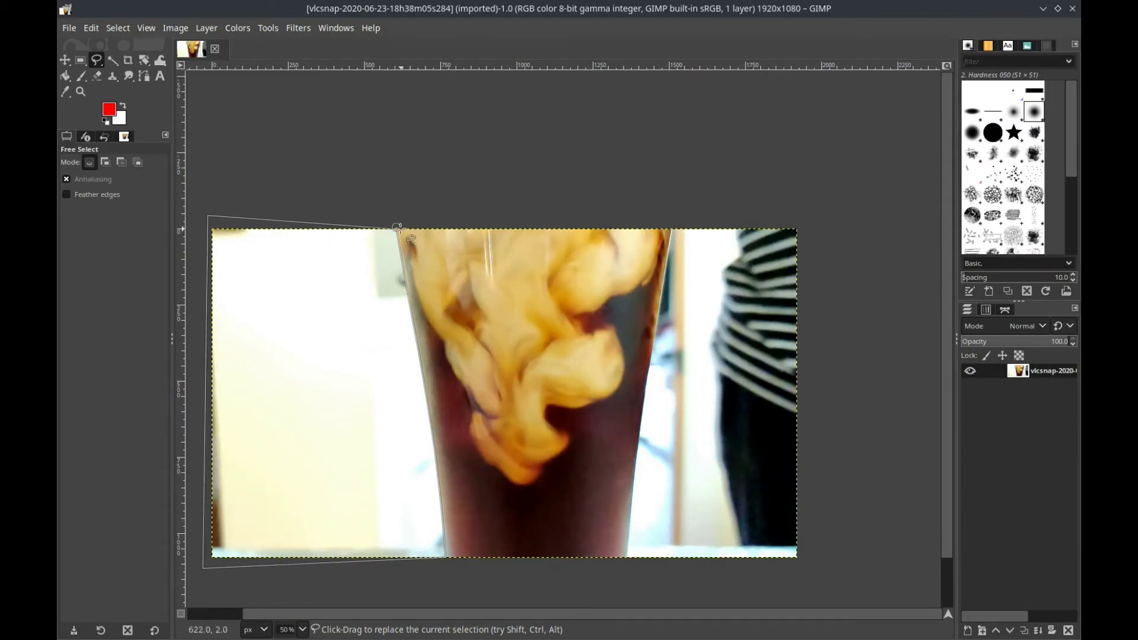
{"action": "left_click", "coordinate": [397, 228]}
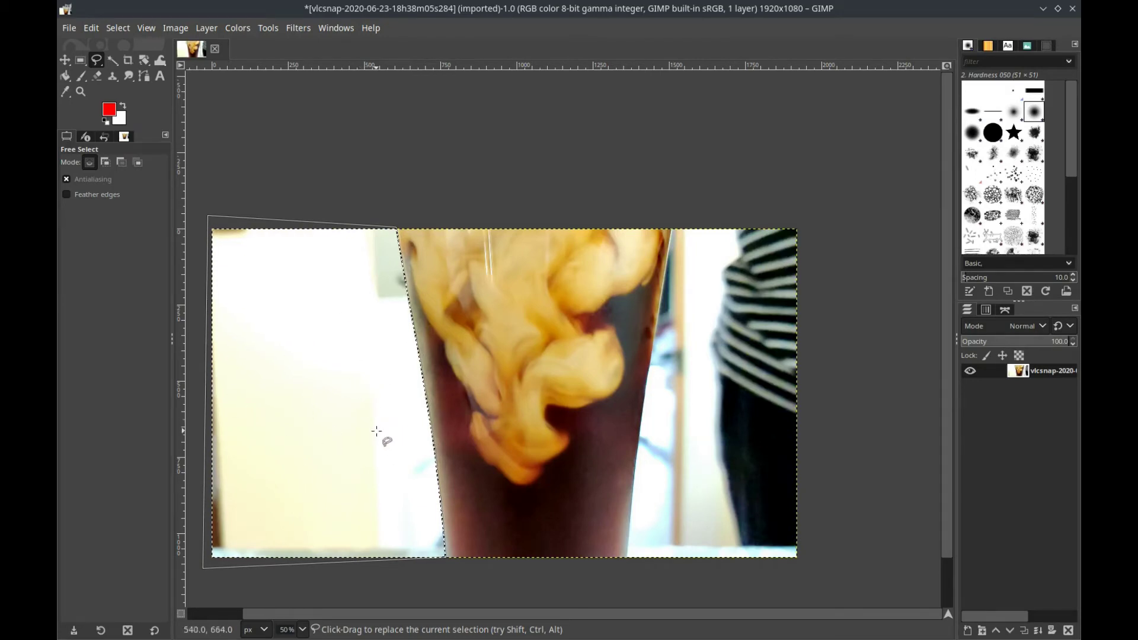
{"action": "key", "text": "Delete"}
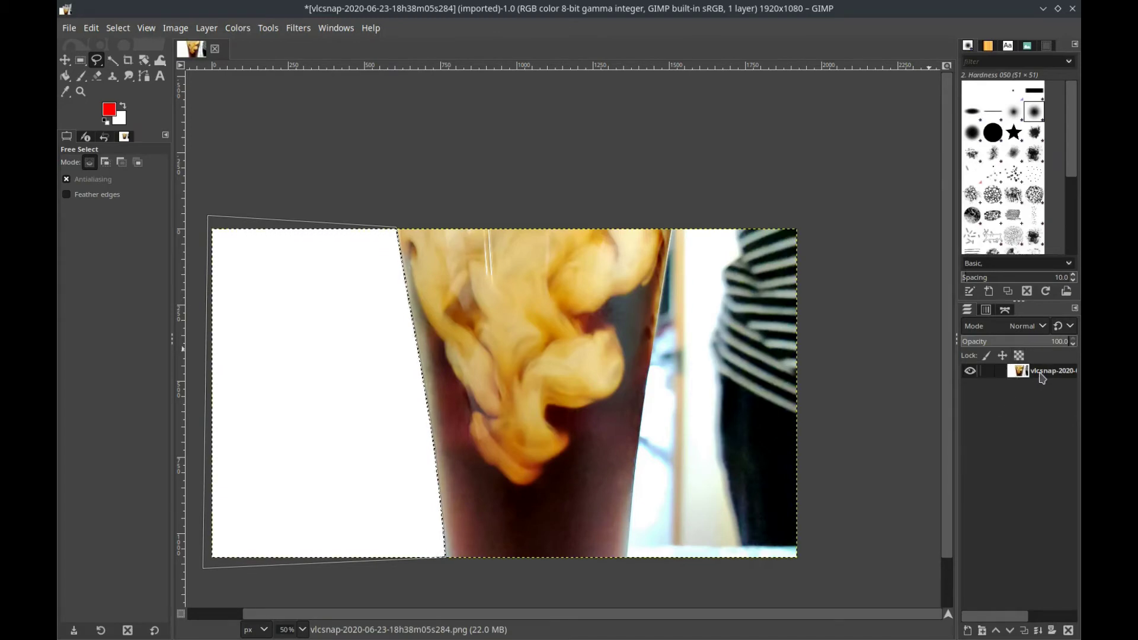
{"action": "right_click", "coordinate": [1040, 373]}
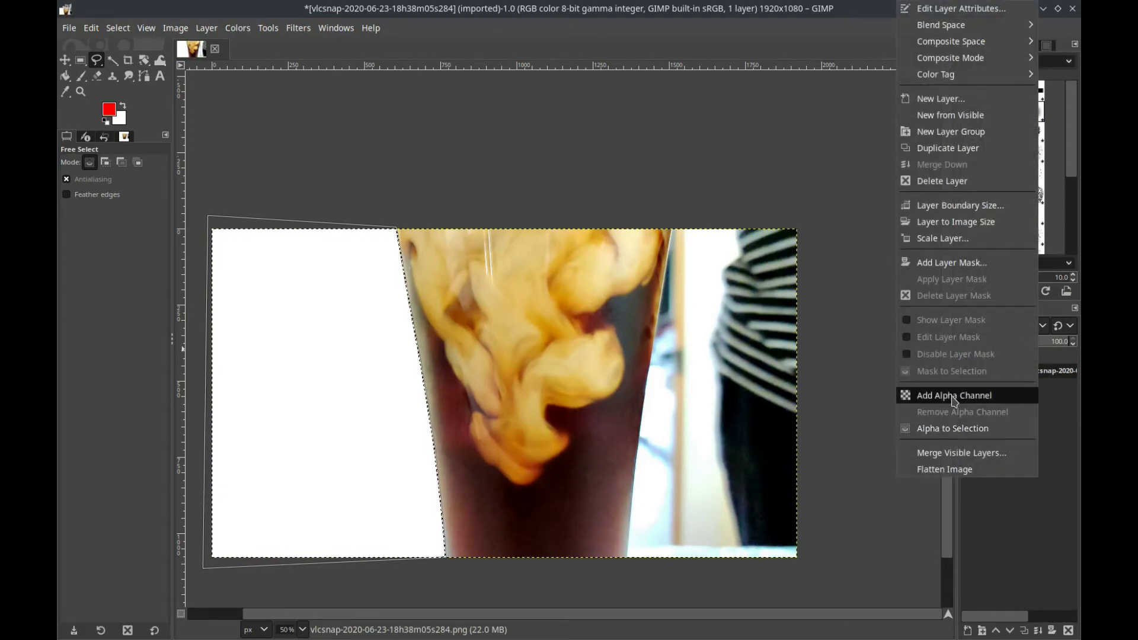
Step: Add an alpha channel to the layer and delete the selected left area to transparency
{"action": "key", "text": "Escape"}
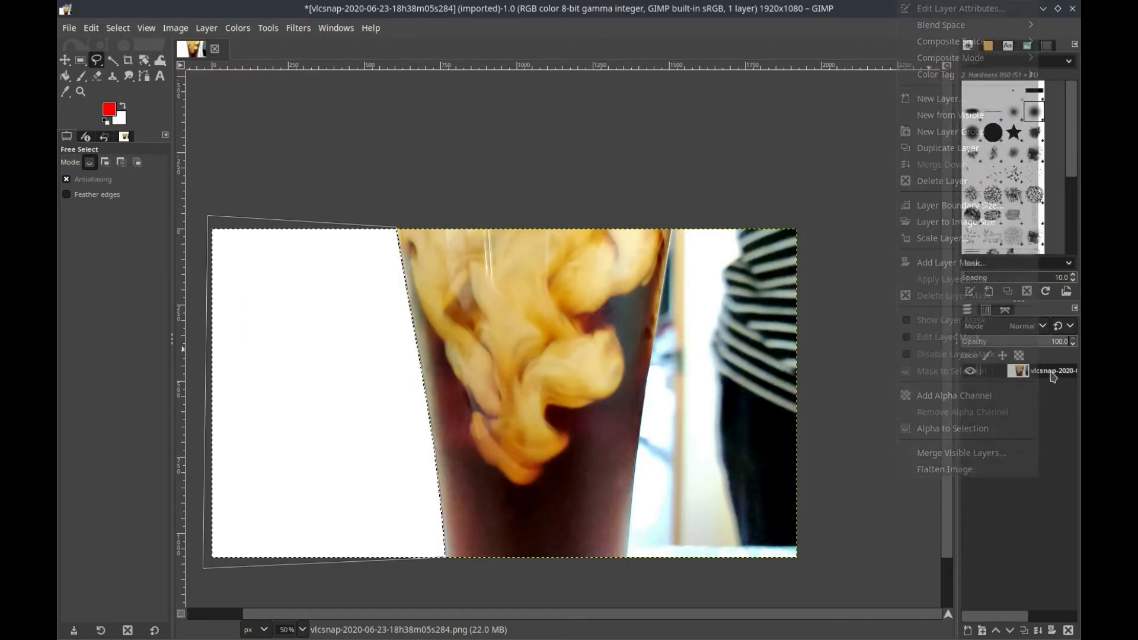
{"action": "right_click", "coordinate": [951, 403]}
{"action": "left_click", "coordinate": [951, 396]}
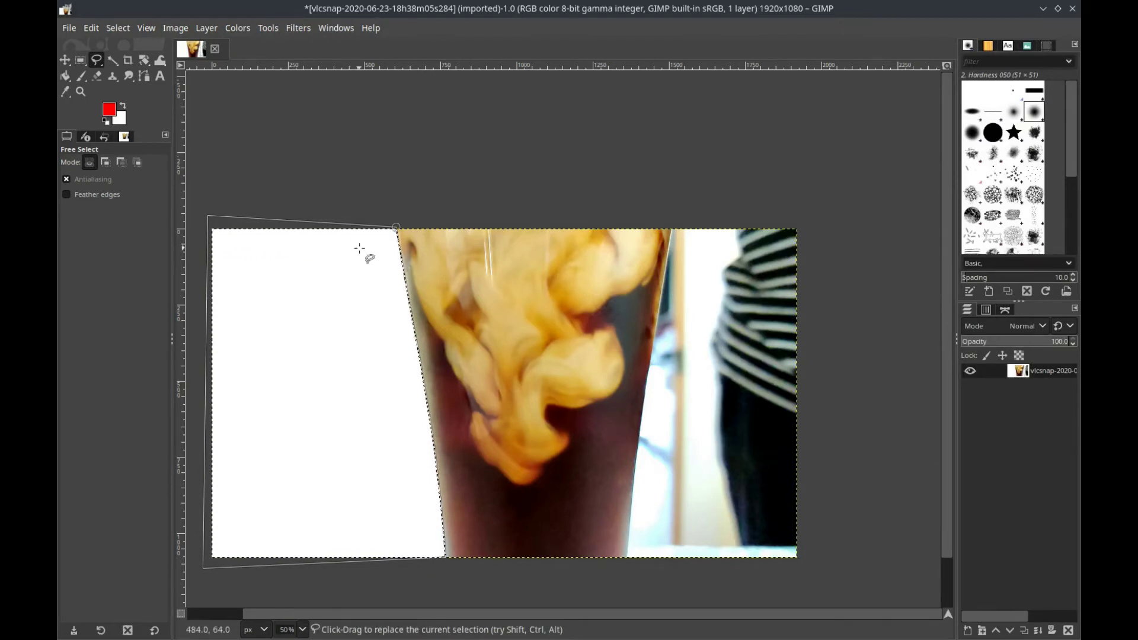
{"action": "key", "text": "Delete"}
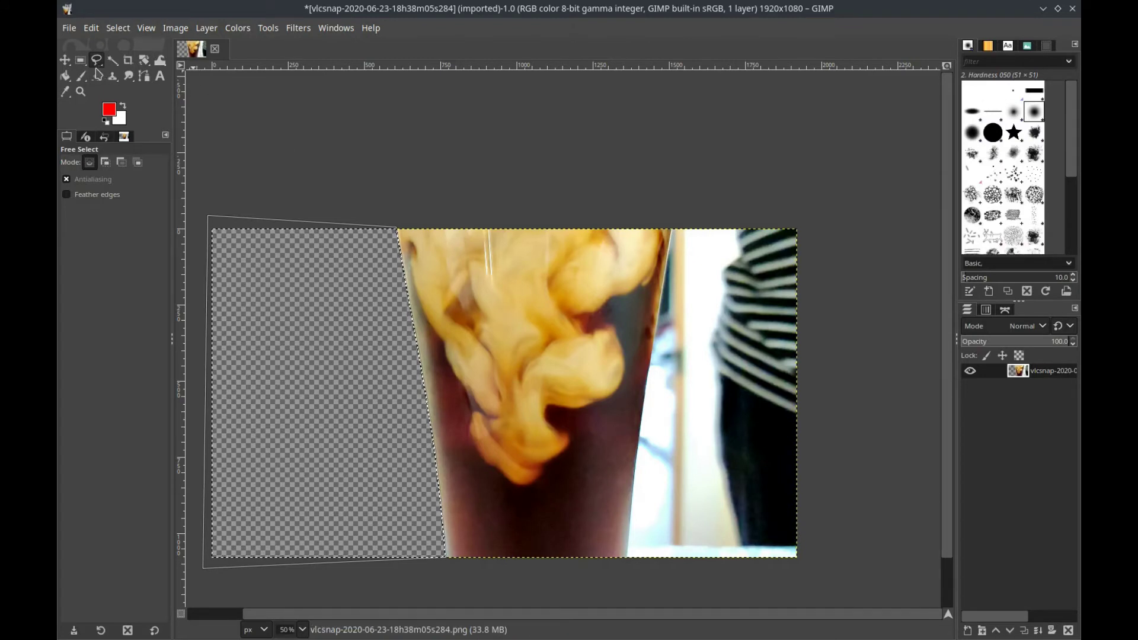
Step: Drop the current selection in GIMP
{"action": "left_click", "coordinate": [115, 28]}
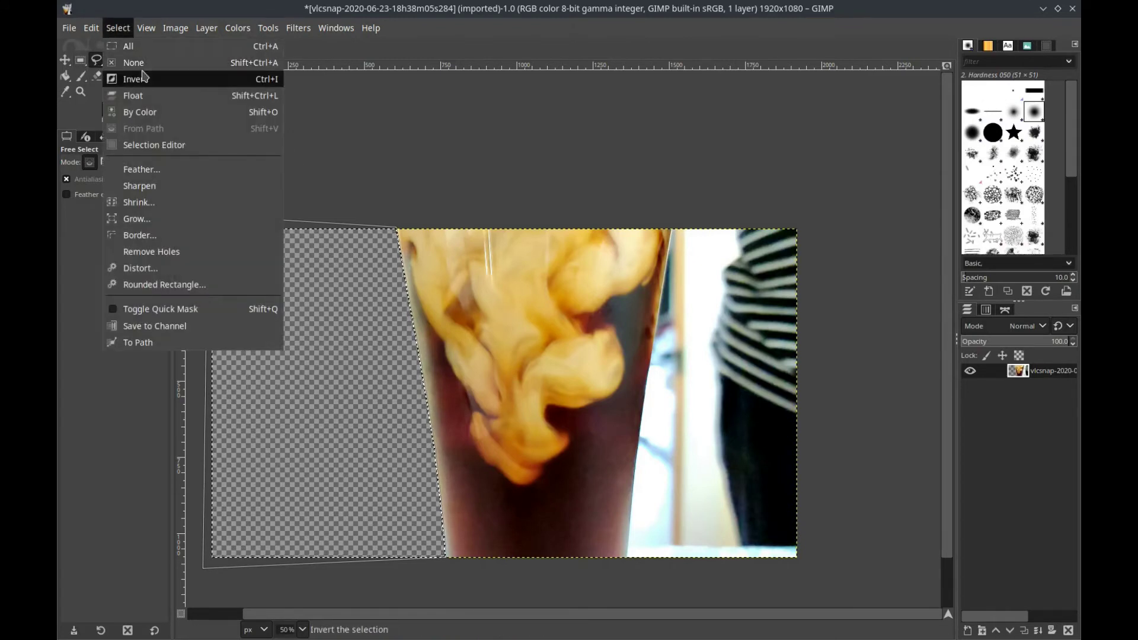
{"action": "left_click", "coordinate": [133, 62]}
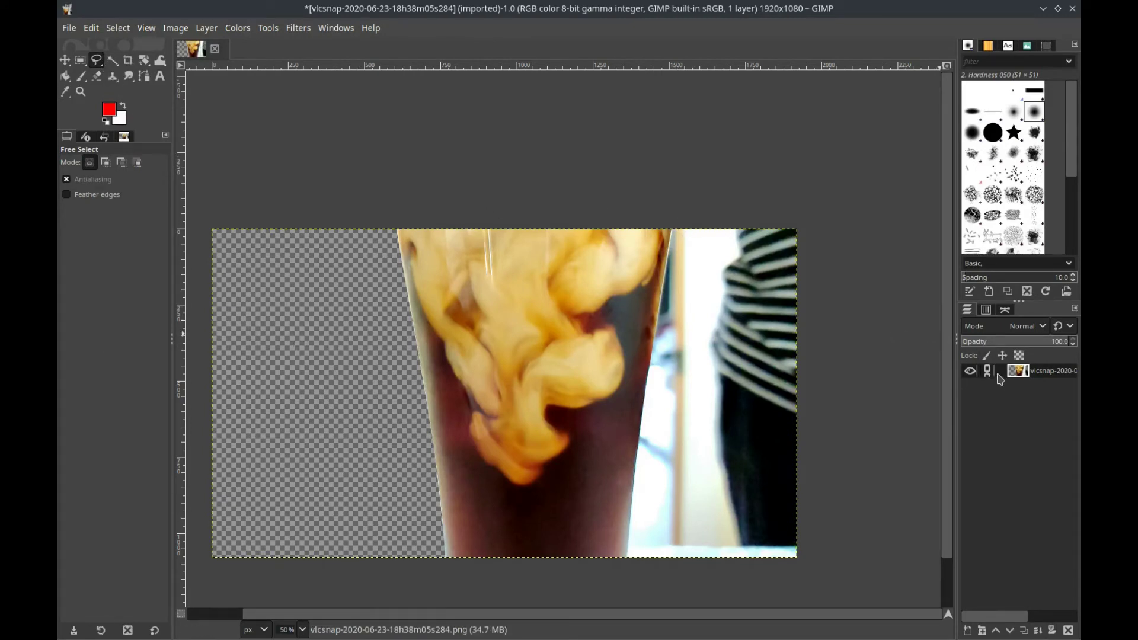
{"action": "scroll", "coordinate": [674, 254], "scroll_direction": "up", "scroll_amount": 2, "text": "ctrl"}
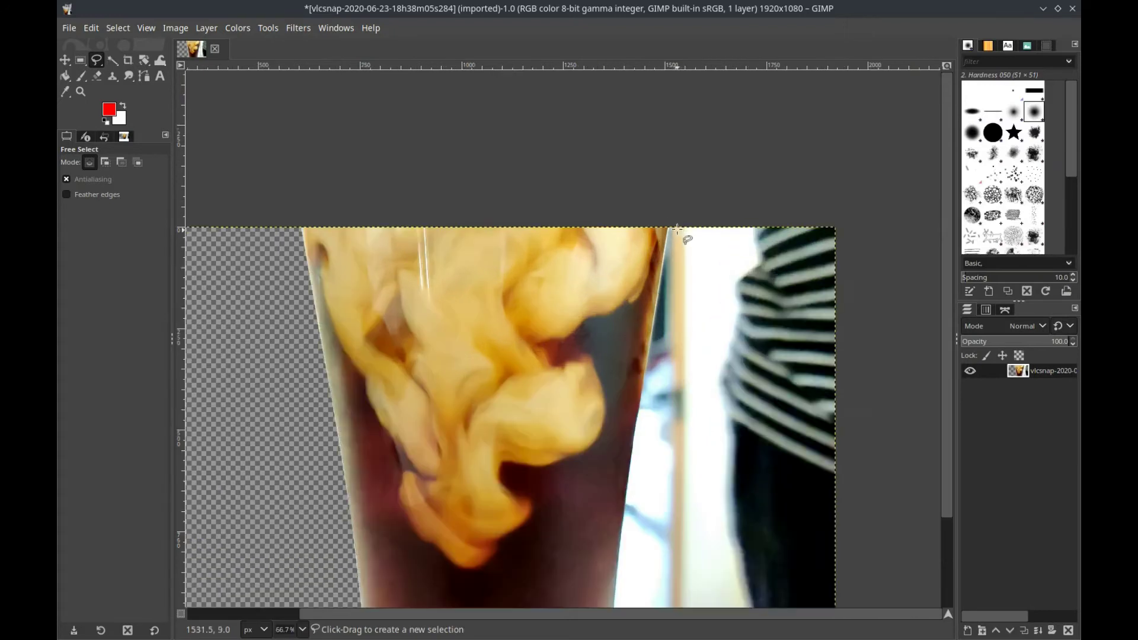
{"action": "scroll", "coordinate": [675, 253], "scroll_direction": "down", "scroll_amount": 4}
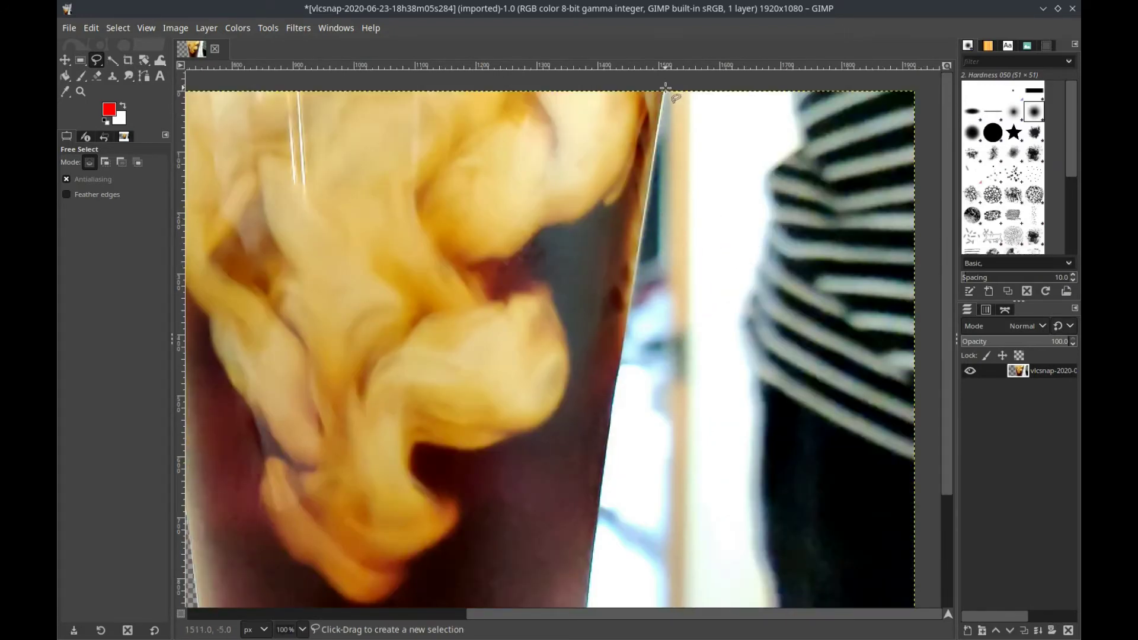
Step: Free-select the area right of the glass and delete it to transparency
{"action": "left_click", "coordinate": [665, 88]}
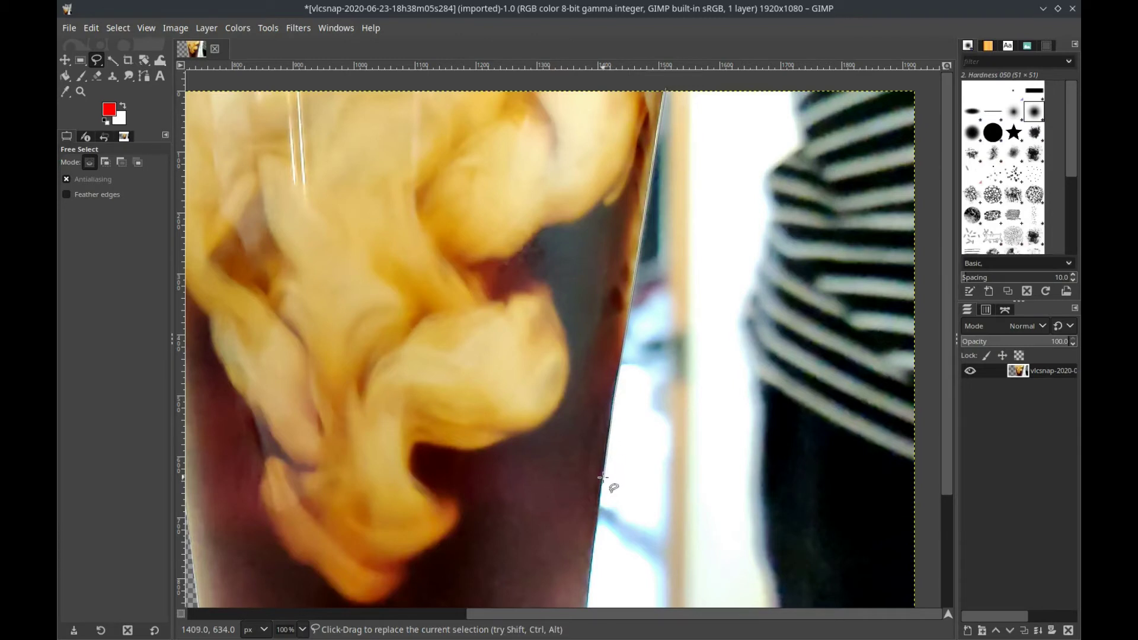
{"action": "left_click", "coordinate": [591, 580]}
{"action": "scroll", "coordinate": [591, 575], "scroll_direction": "down", "scroll_amount": 3}
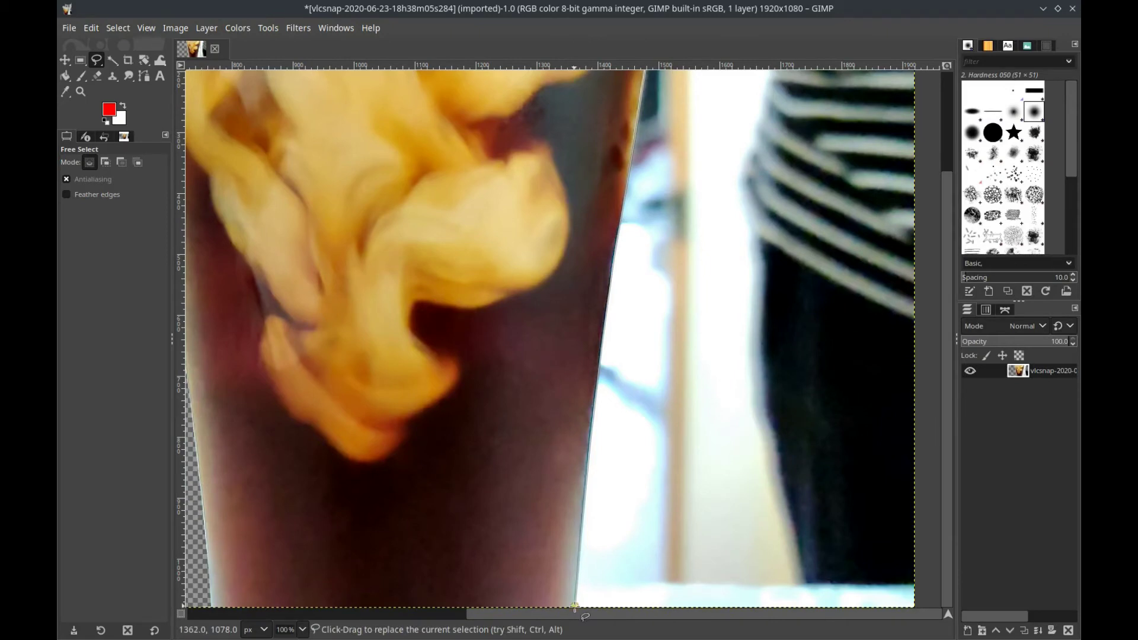
{"action": "scroll", "coordinate": [861, 574], "scroll_direction": "down", "scroll_amount": 1}
{"action": "scroll", "coordinate": [854, 555], "scroll_direction": "down", "scroll_amount": 1}
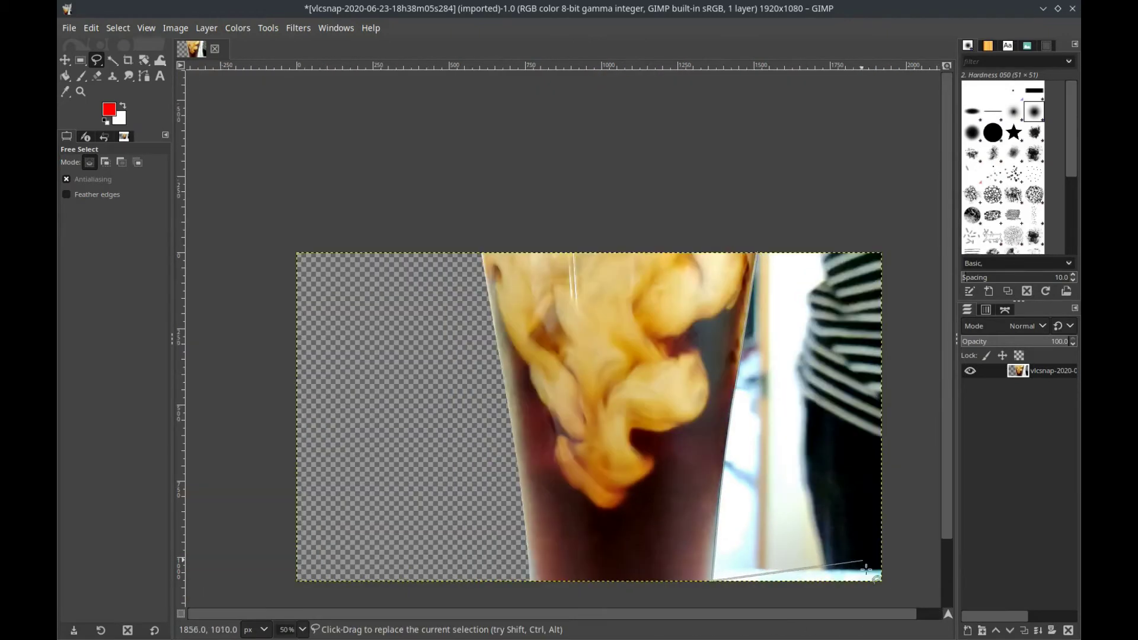
{"action": "left_click", "coordinate": [895, 592]}
{"action": "left_click", "coordinate": [902, 241]}
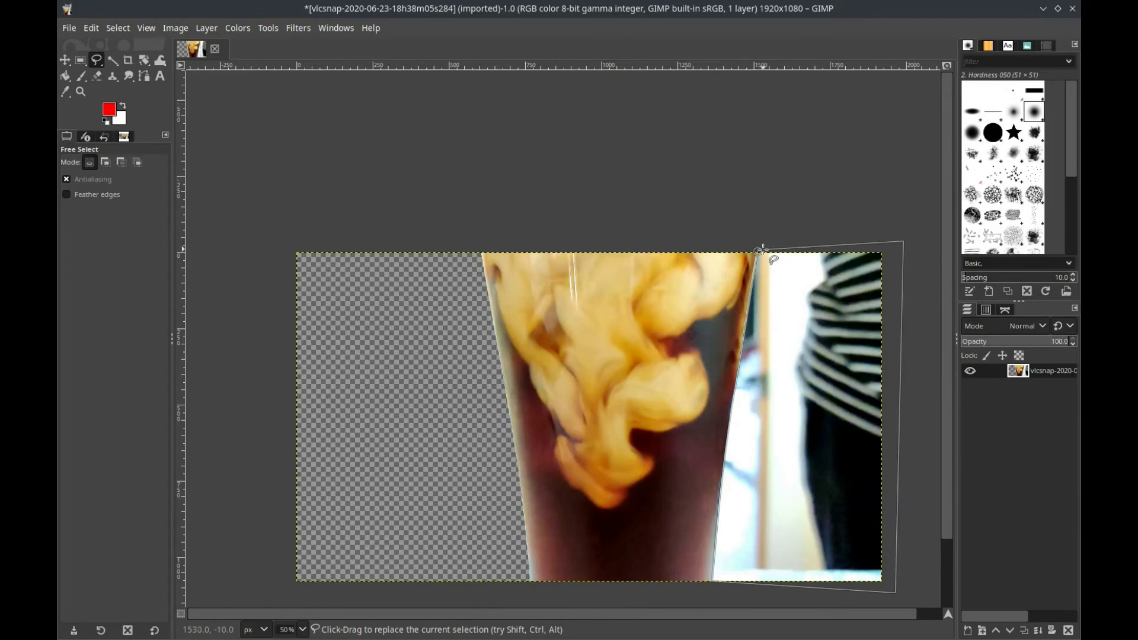
{"action": "left_click", "coordinate": [757, 253]}
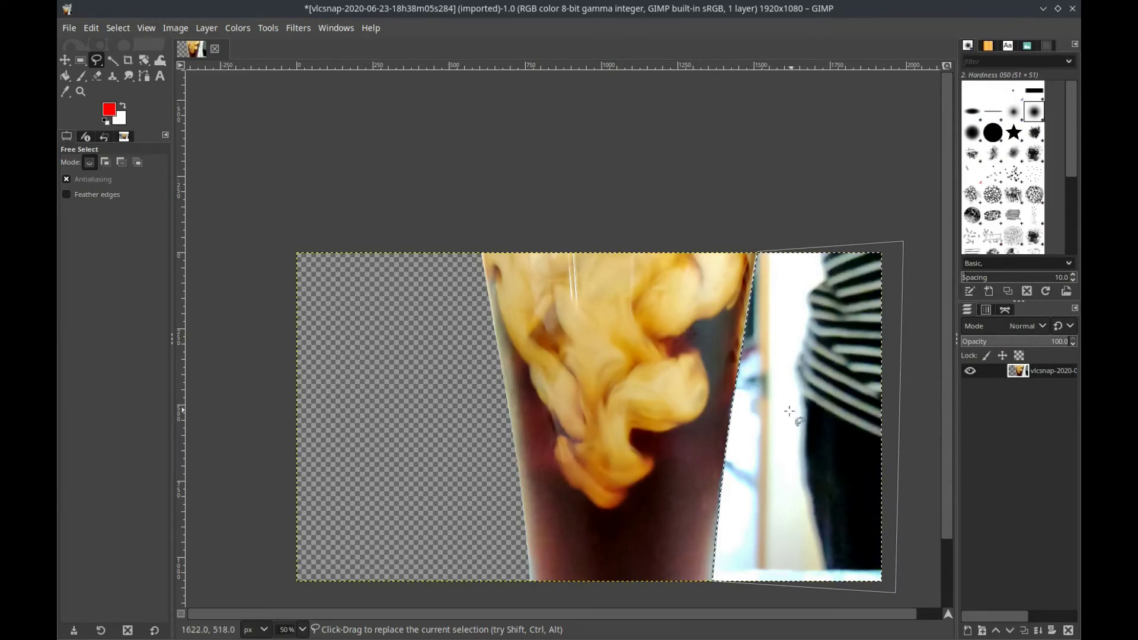
{"action": "left_click", "coordinate": [731, 406]}
{"action": "left_click", "coordinate": [726, 445]}
{"action": "key", "text": "Delete"}
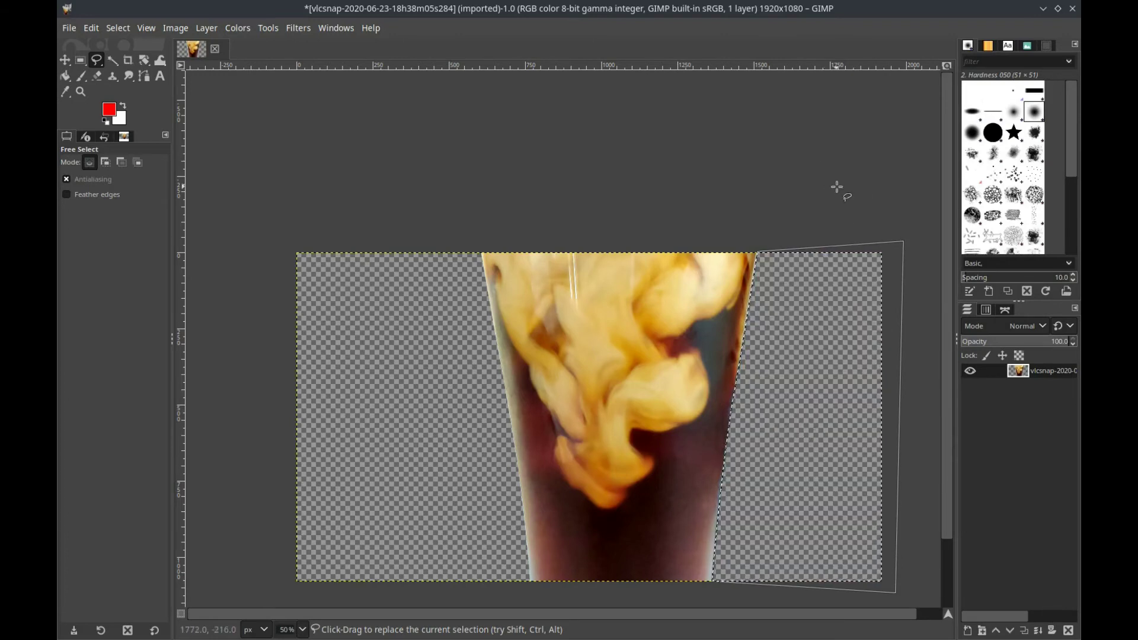
Step: Select all, use the layer's Alpha to Selection, and delete the glass pixels
{"action": "left_click", "coordinate": [118, 28]}
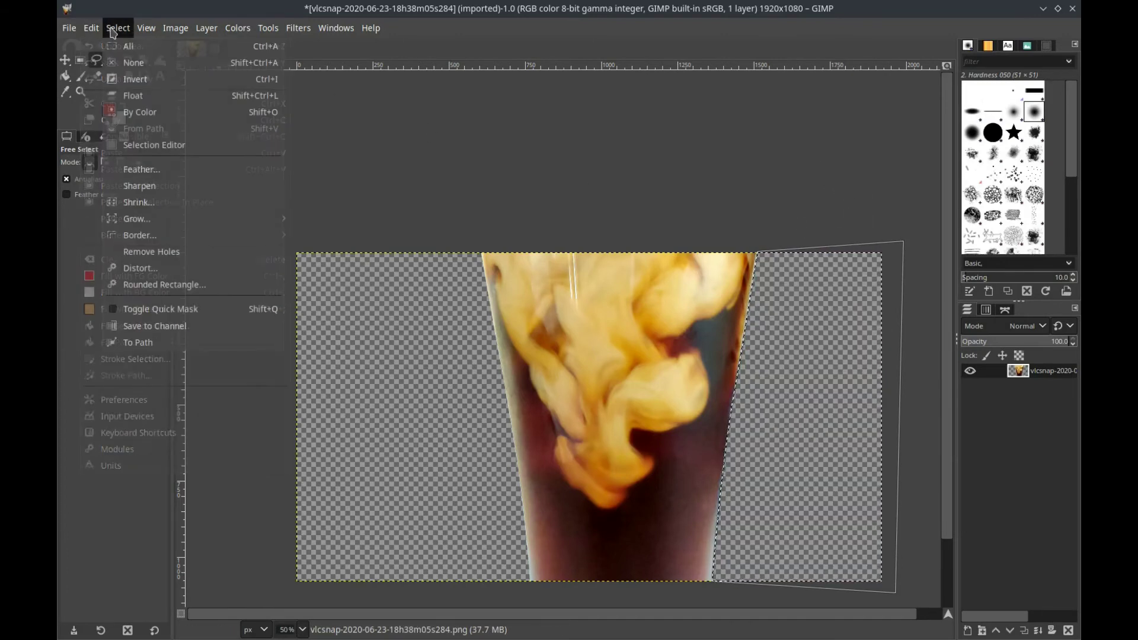
{"action": "left_click", "coordinate": [127, 43]}
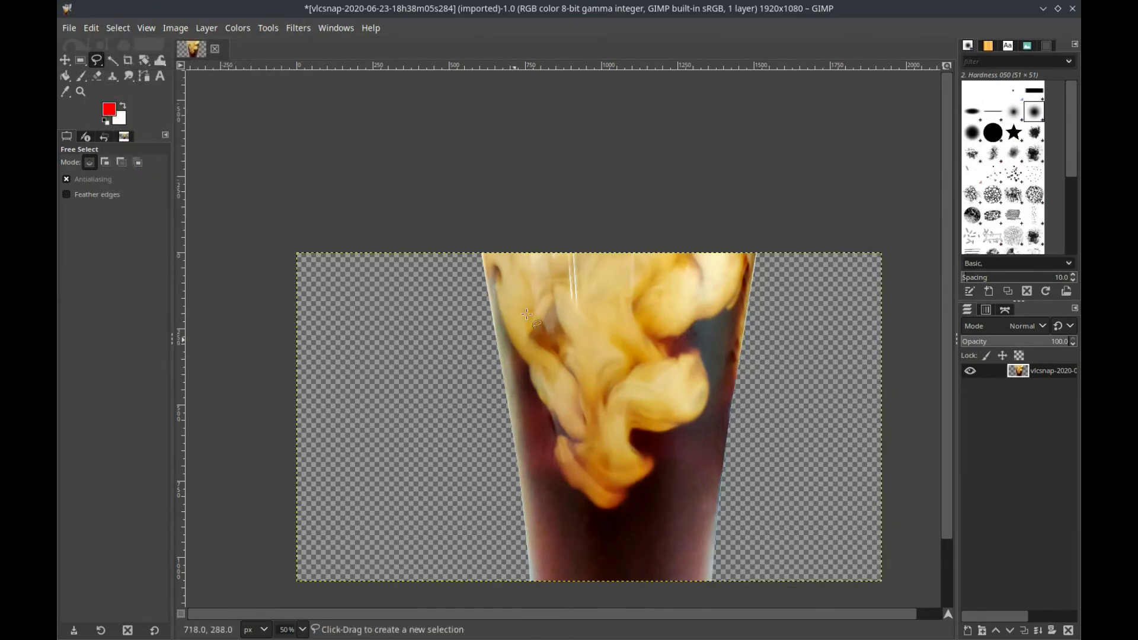
{"action": "right_click", "coordinate": [1027, 375]}
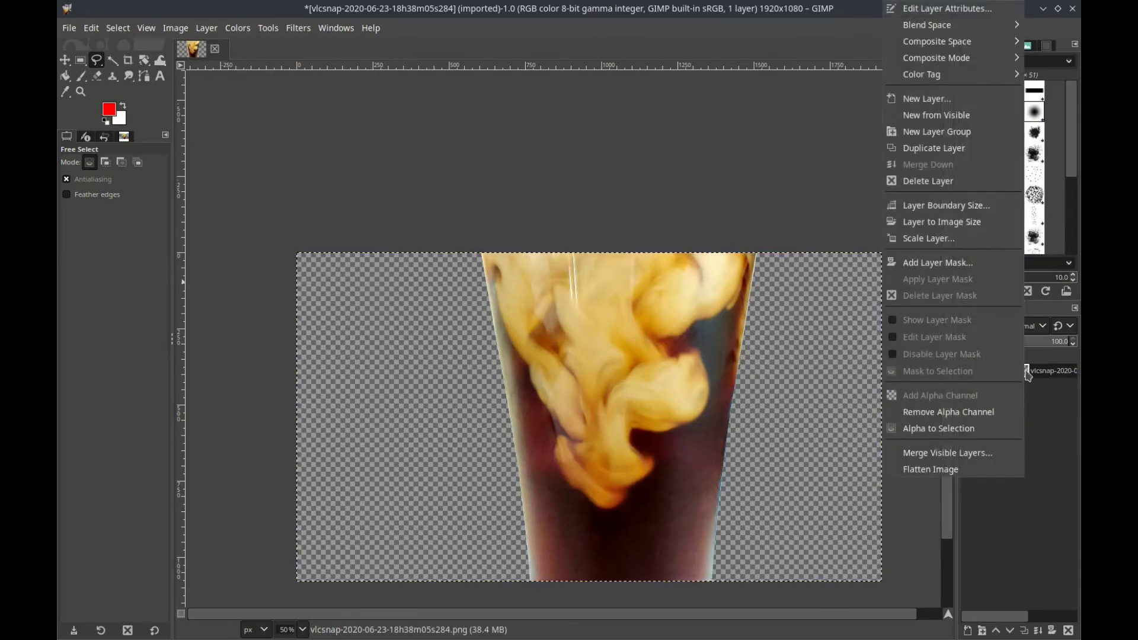
{"action": "left_click", "coordinate": [941, 434]}
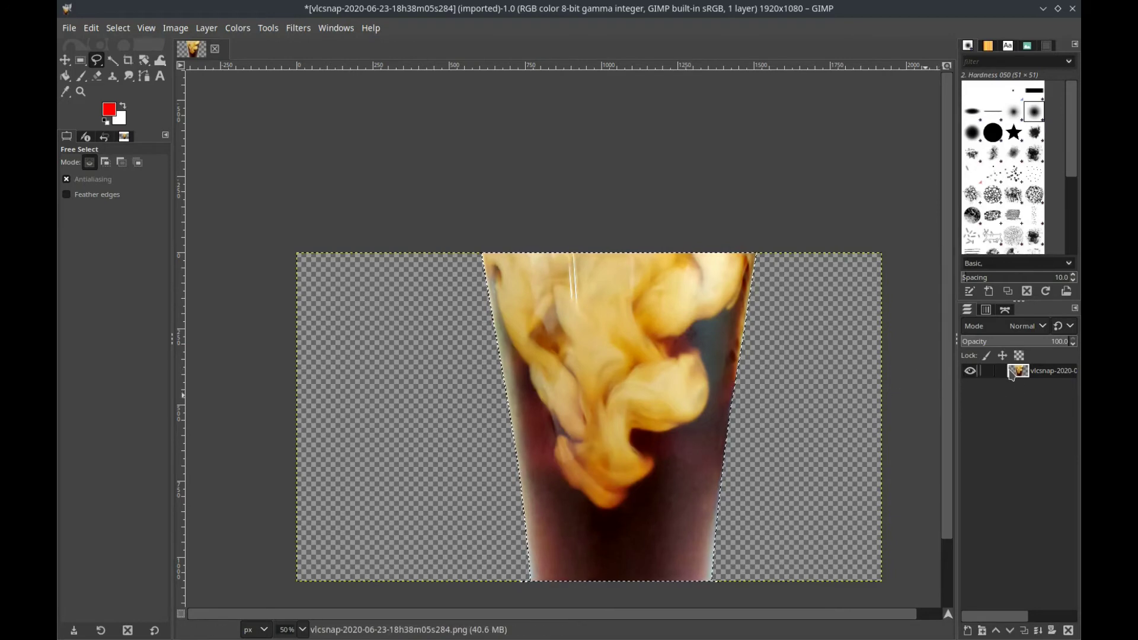
{"action": "right_click", "coordinate": [1011, 377]}
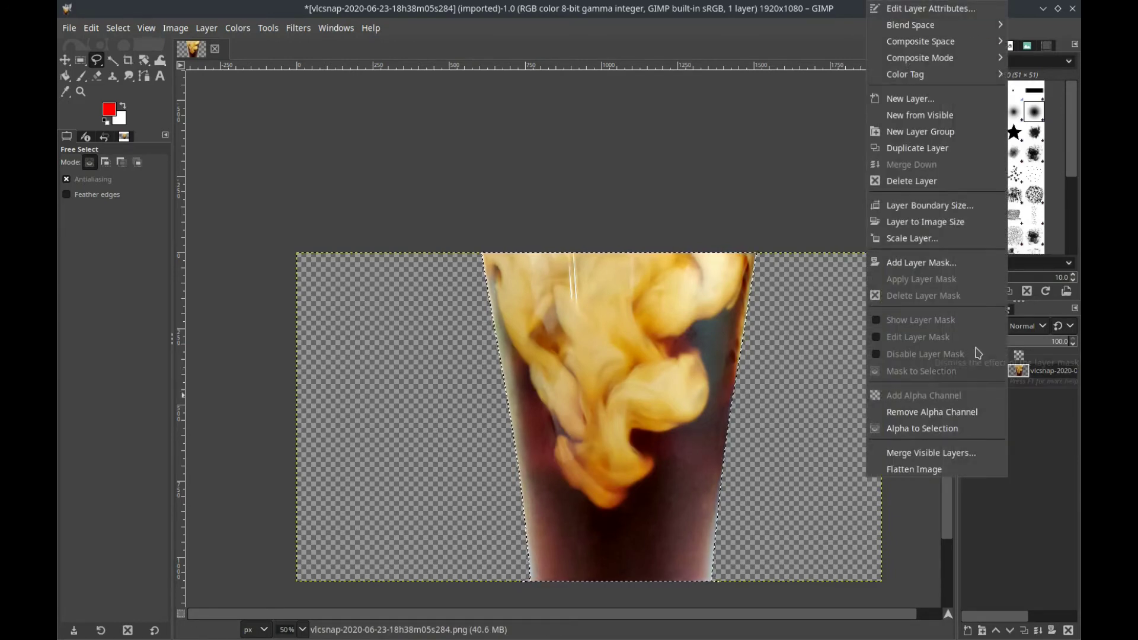
{"action": "left_click", "coordinate": [910, 434]}
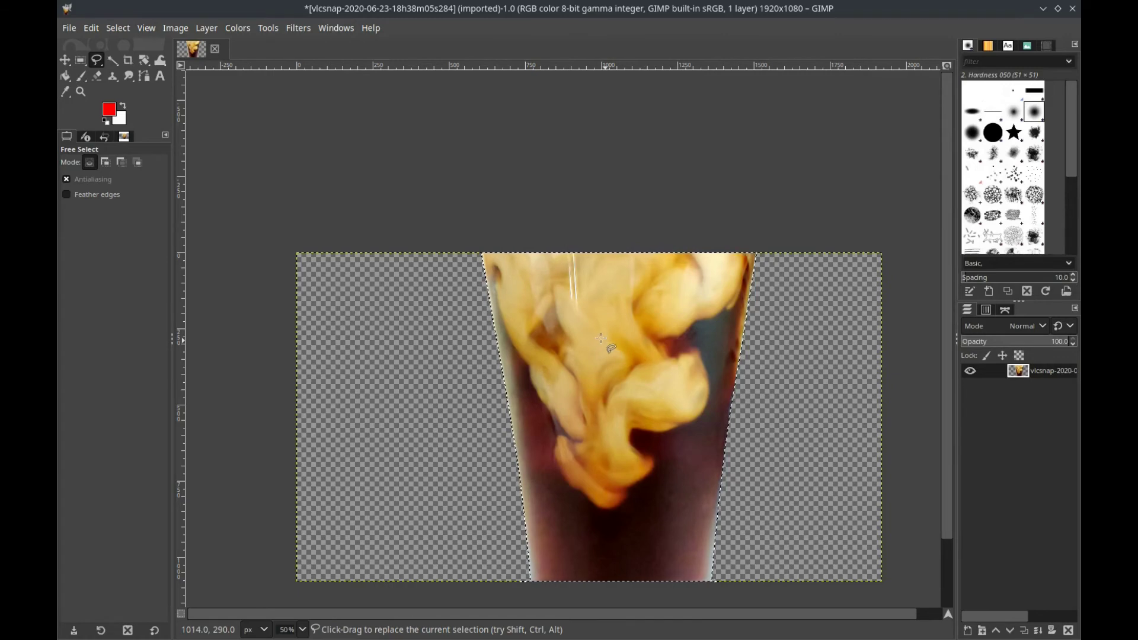
{"action": "key", "text": "Delete"}
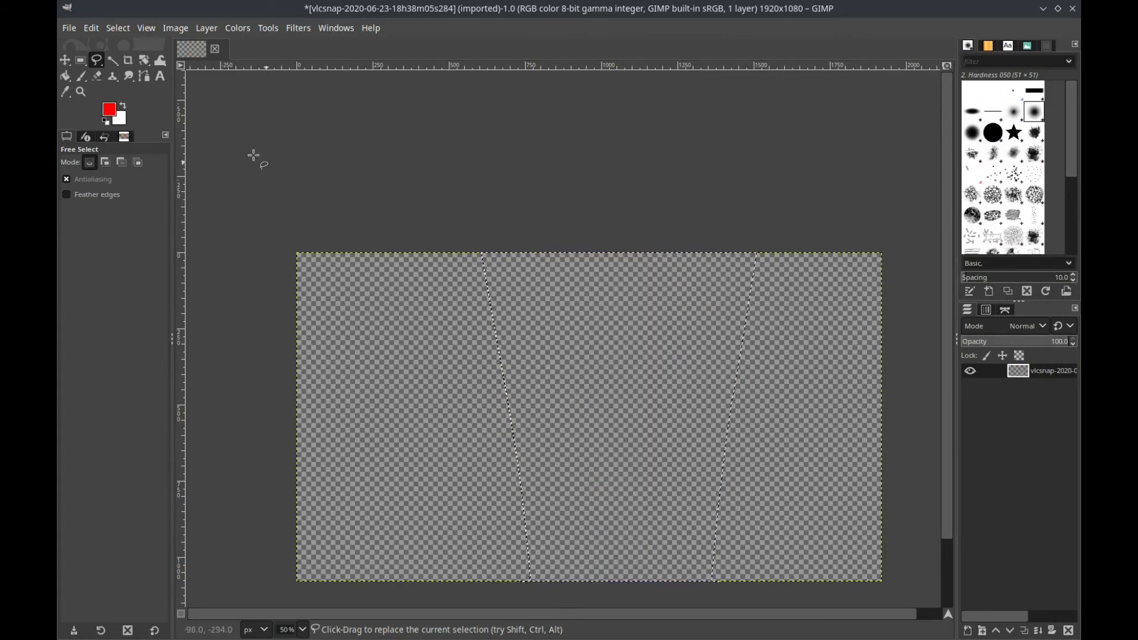
Step: Bucket-fill the glass-shaped selection with black 000000, then start File > Export As
{"action": "left_click", "coordinate": [109, 109]}
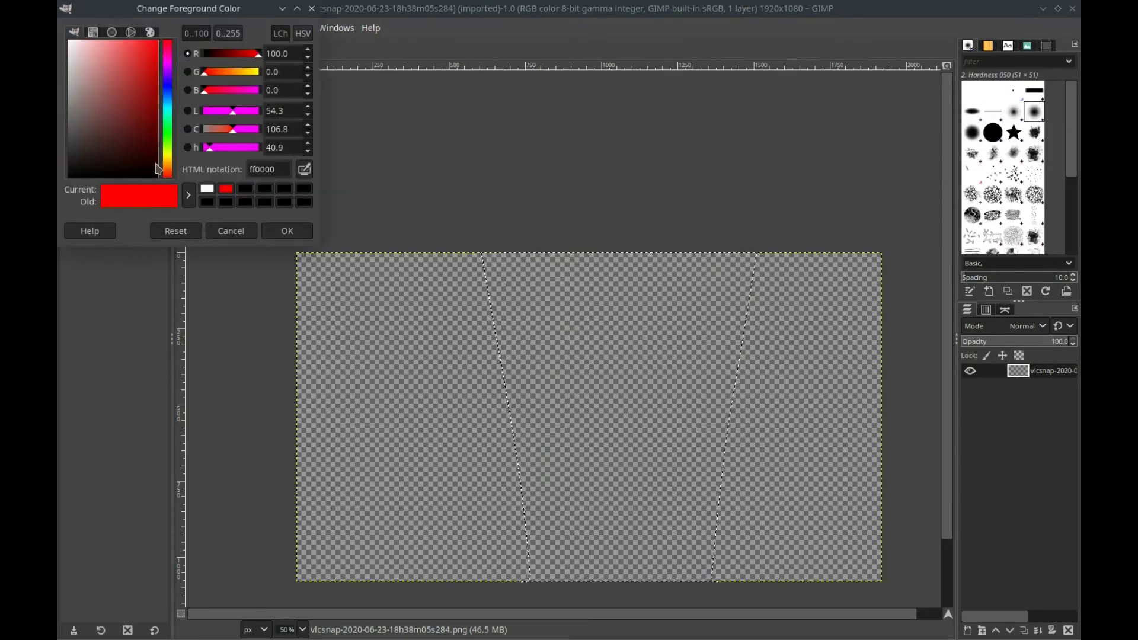
{"action": "left_click_drag", "start_coordinate": [129, 97], "coordinate": [70, 181]}
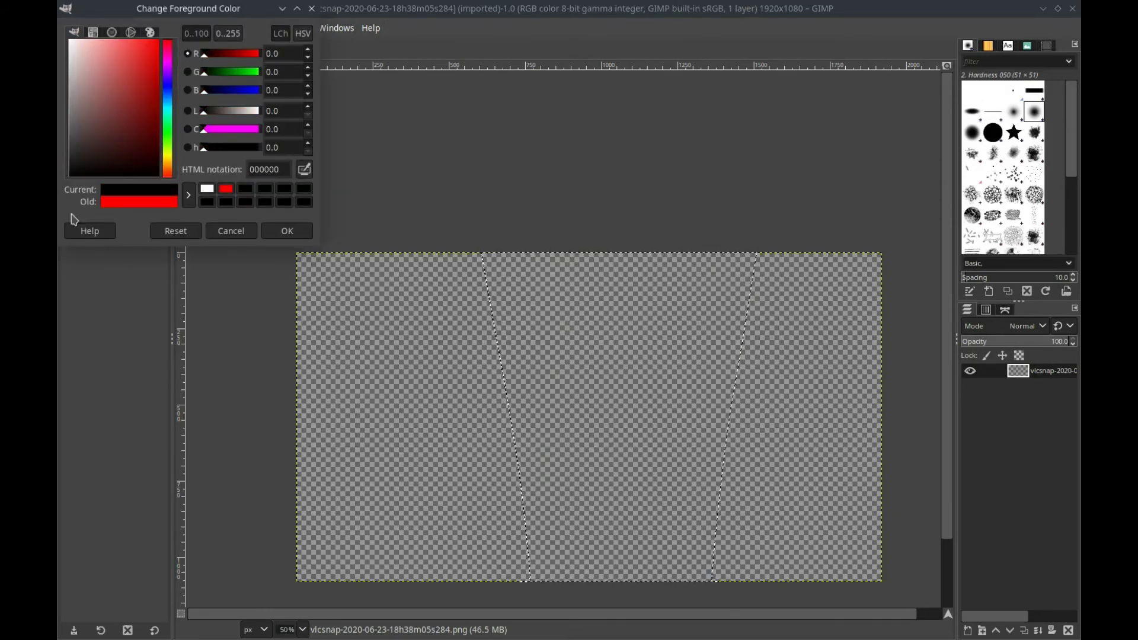
{"action": "left_click", "coordinate": [282, 236]}
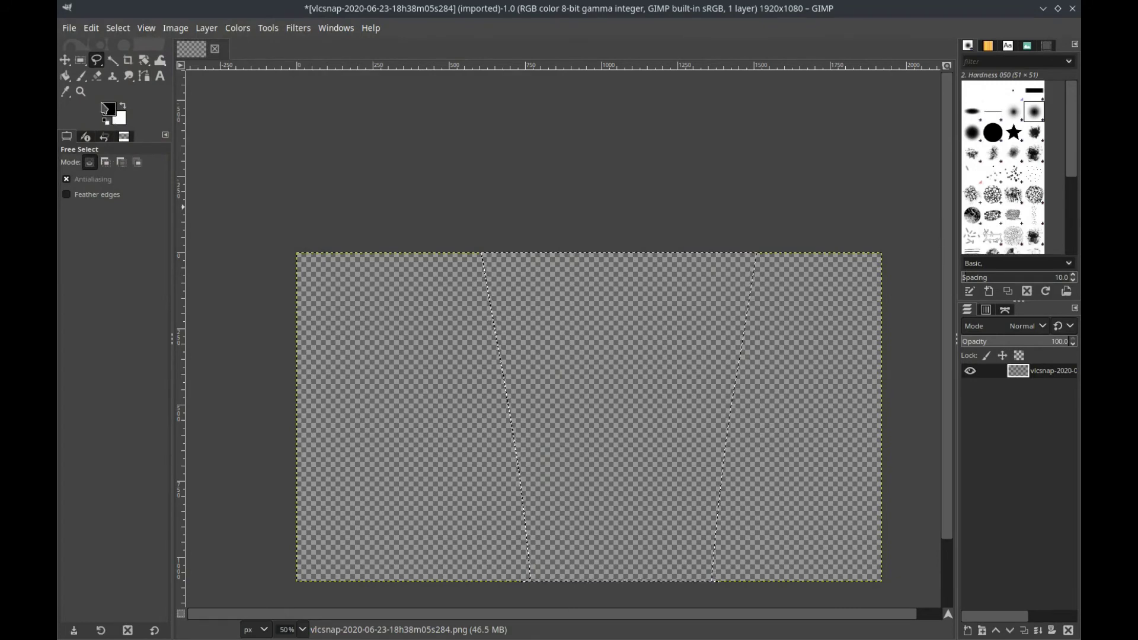
{"action": "left_click", "coordinate": [65, 77]}
{"action": "left_click", "coordinate": [626, 340]}
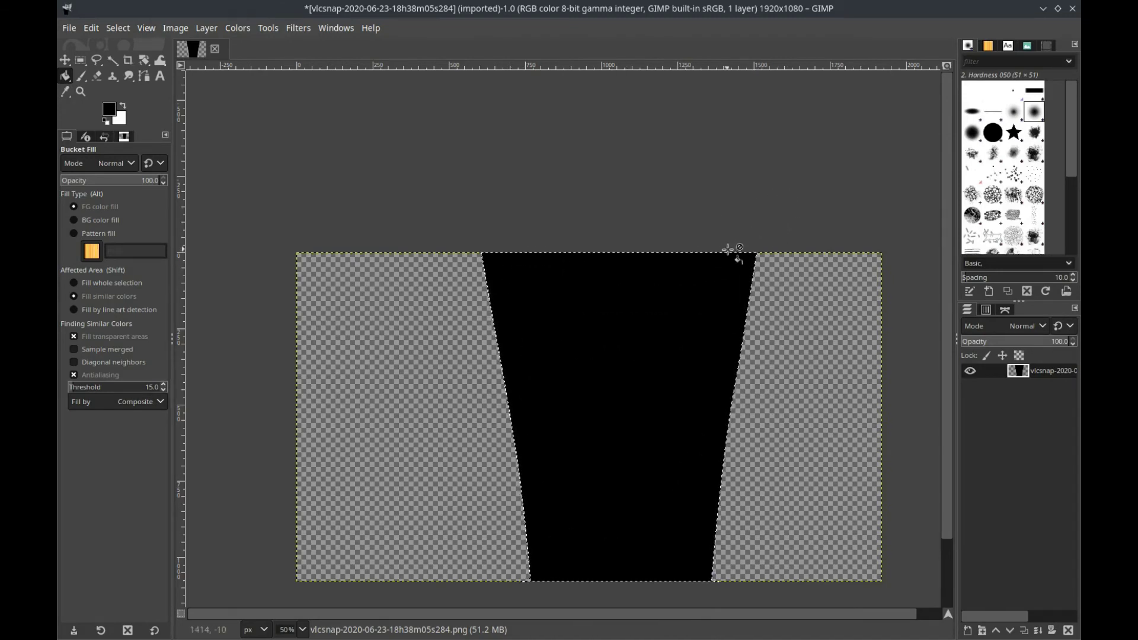
{"action": "left_click", "coordinate": [68, 28]}
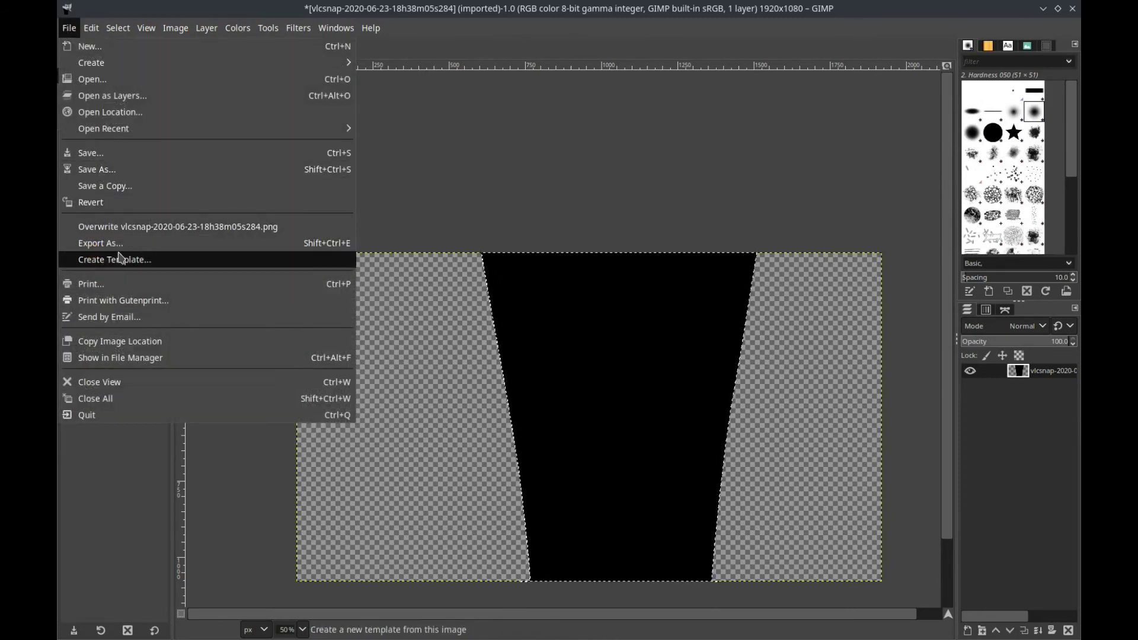
{"action": "left_click", "coordinate": [138, 243]}
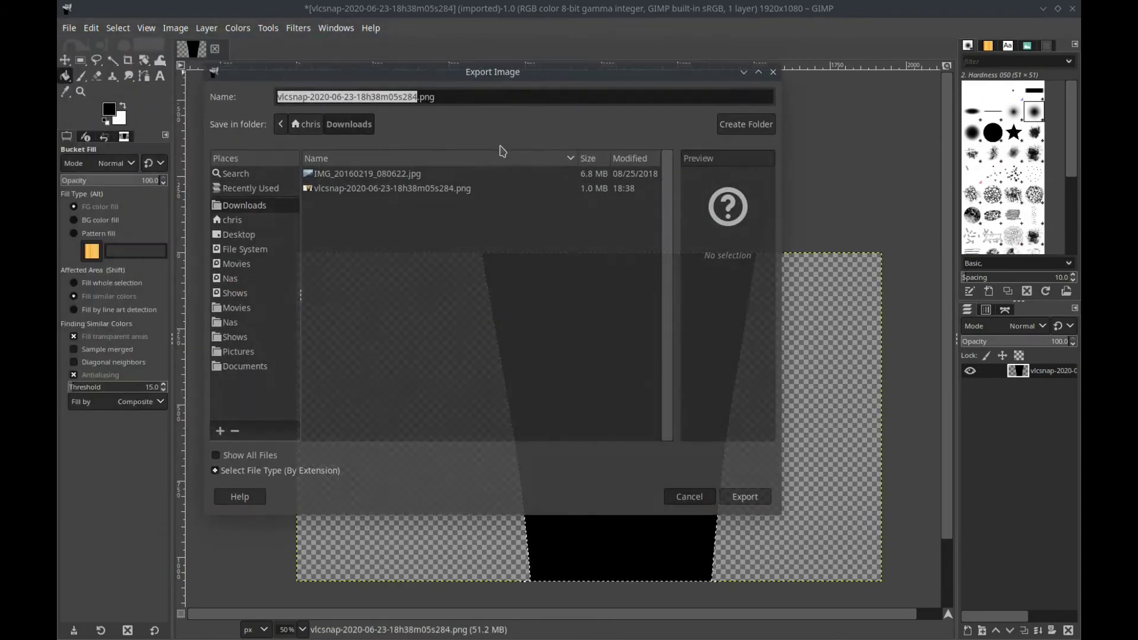
Step: Export the mask to Downloads as IMG_20160219_080622_mask.jpg without overwriting the beach photo
{"action": "left_click", "coordinate": [437, 97]}
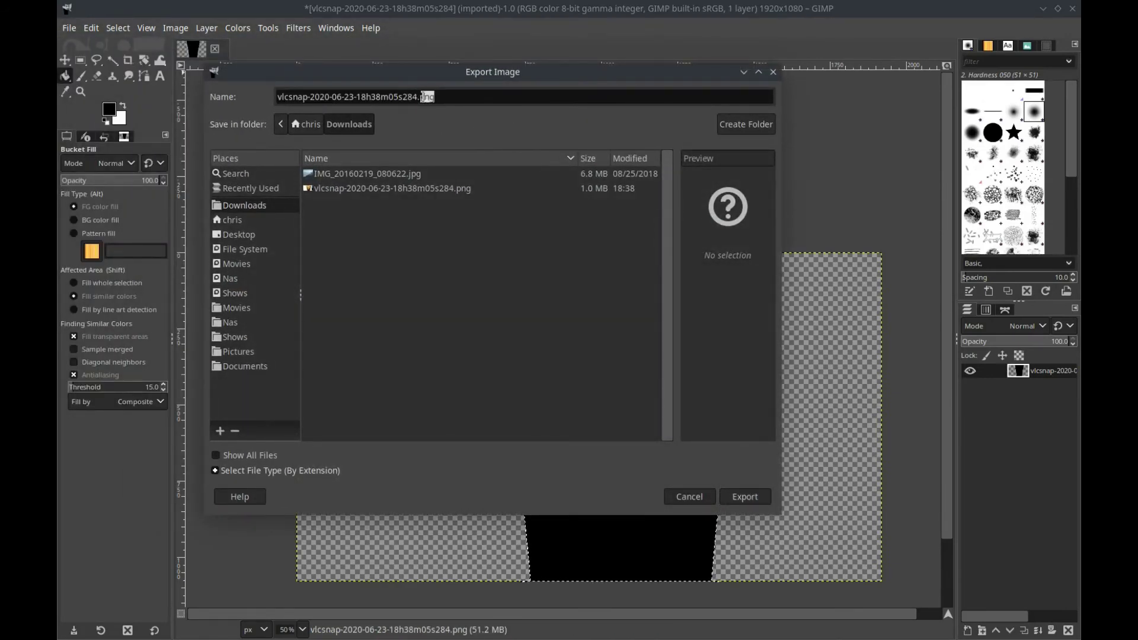
{"action": "type", "text": "jpg"}
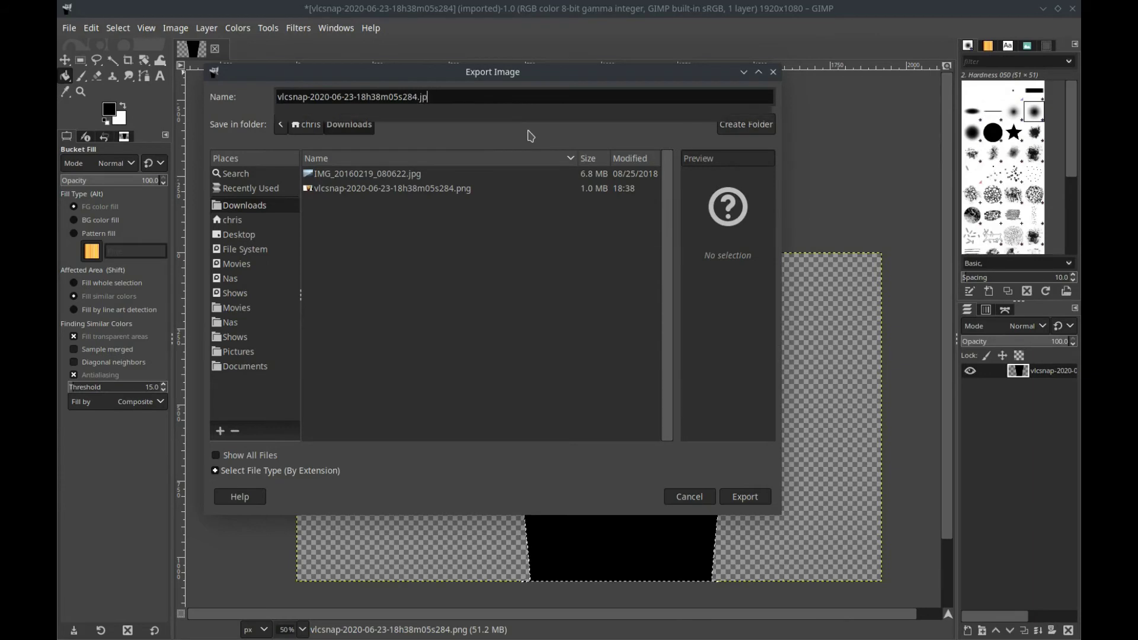
{"action": "left_click", "coordinate": [471, 256]}
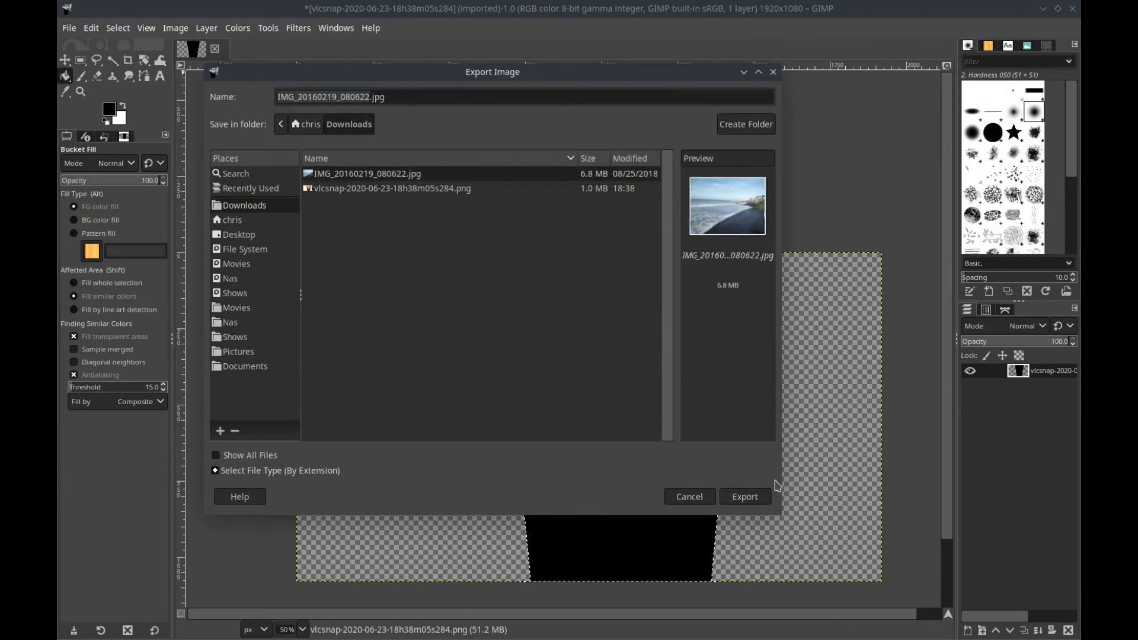
{"action": "left_click", "coordinate": [741, 496]}
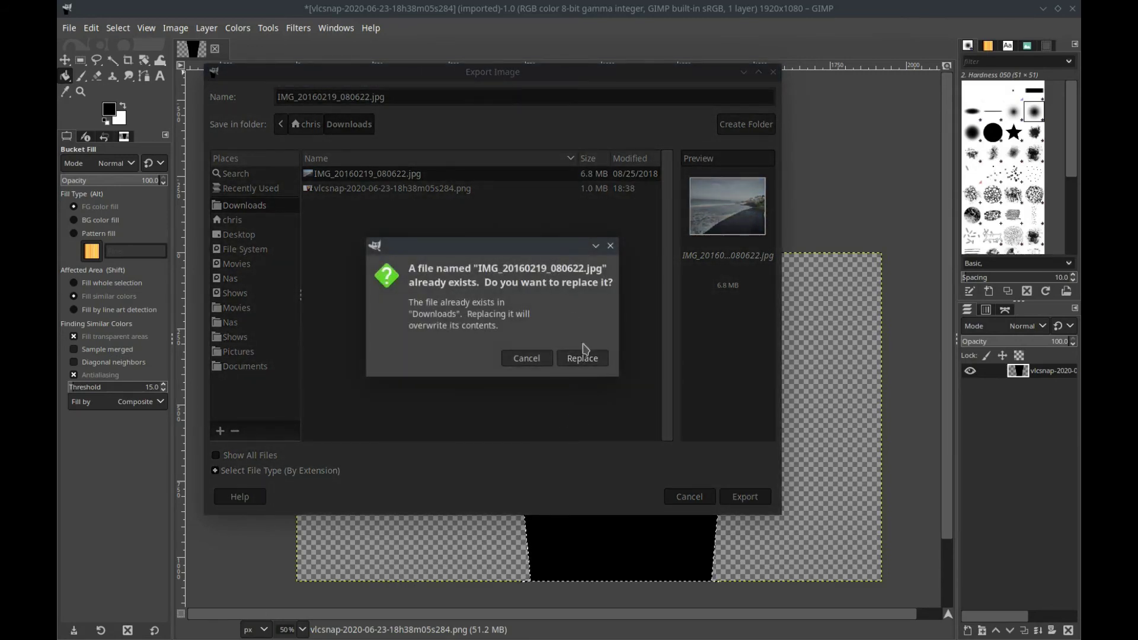
{"action": "left_click", "coordinate": [525, 358]}
{"action": "left_click", "coordinate": [372, 97]}
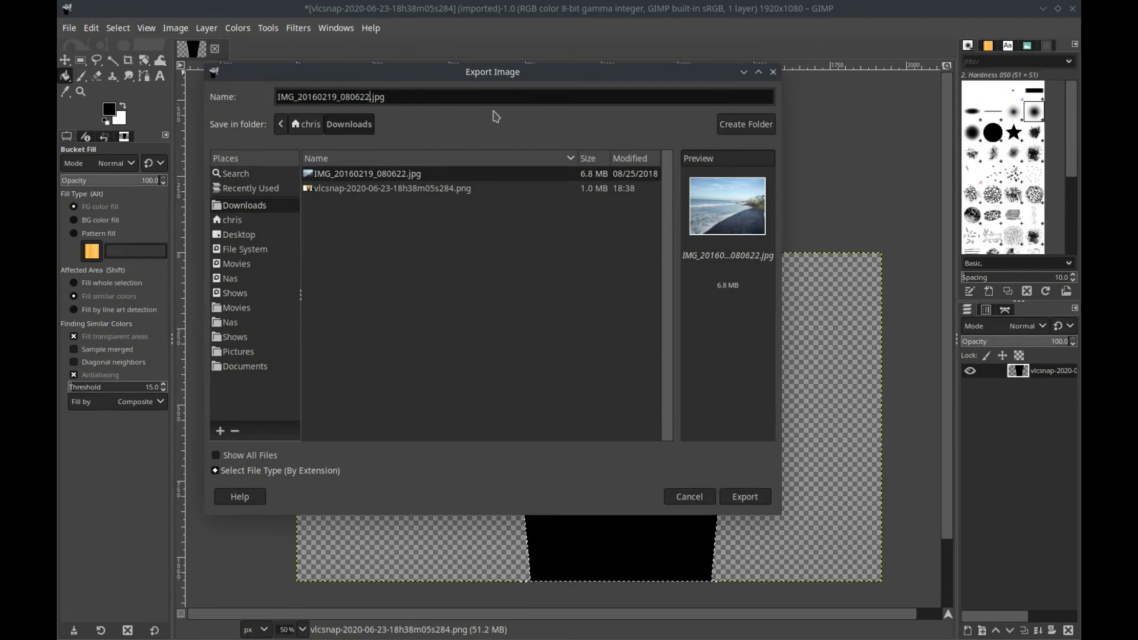
{"action": "type", "text": "_mask"}
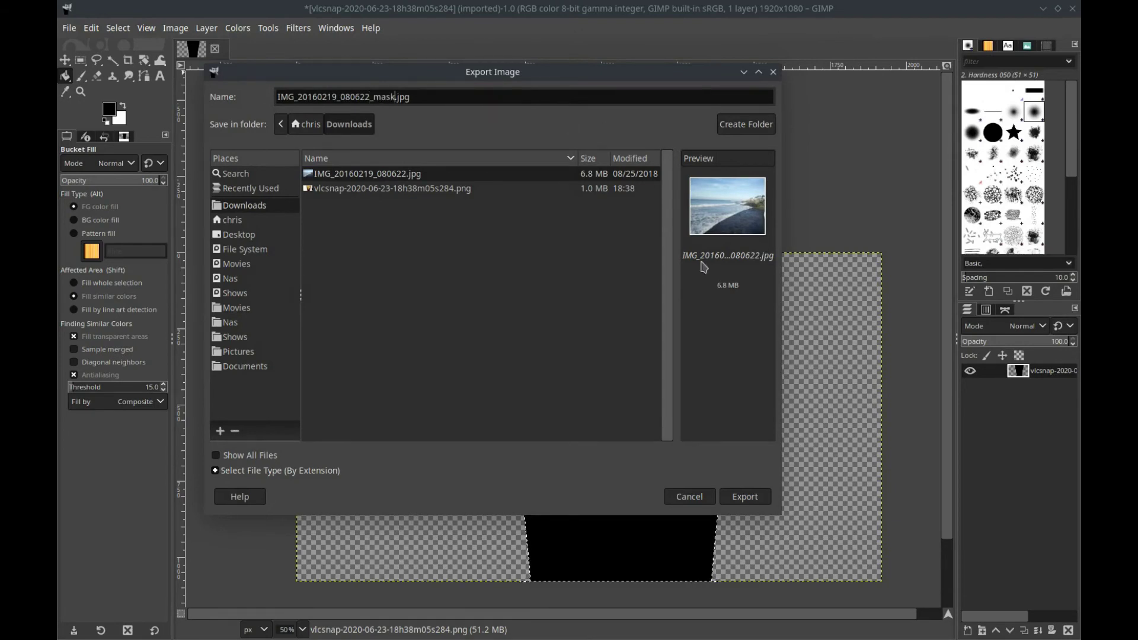
{"action": "left_click", "coordinate": [765, 494]}
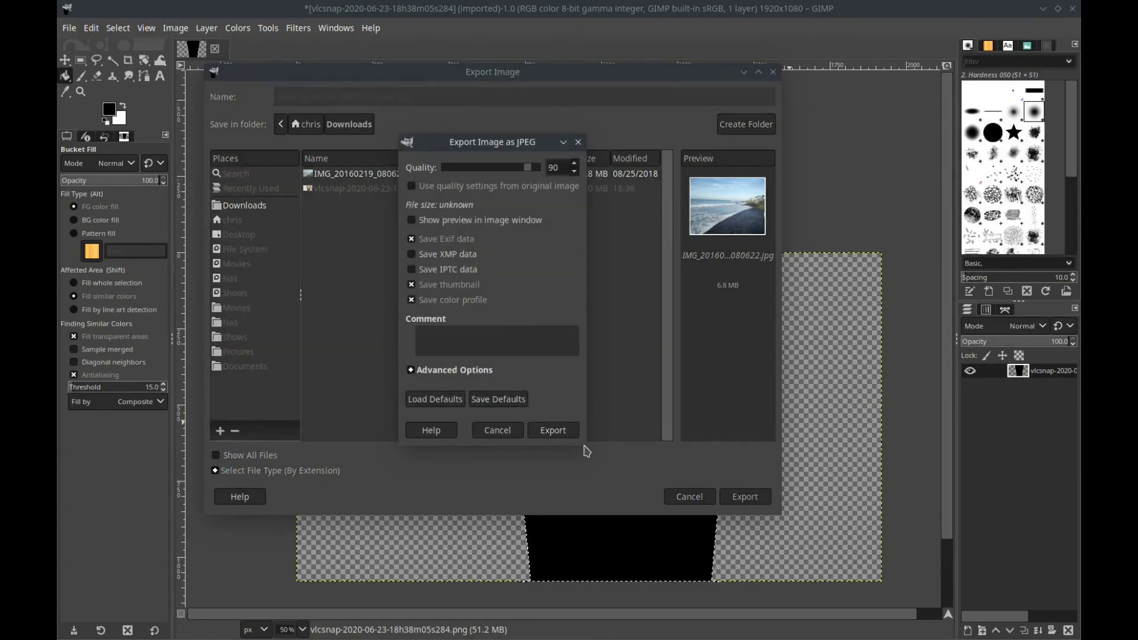
{"action": "left_click", "coordinate": [557, 438]}
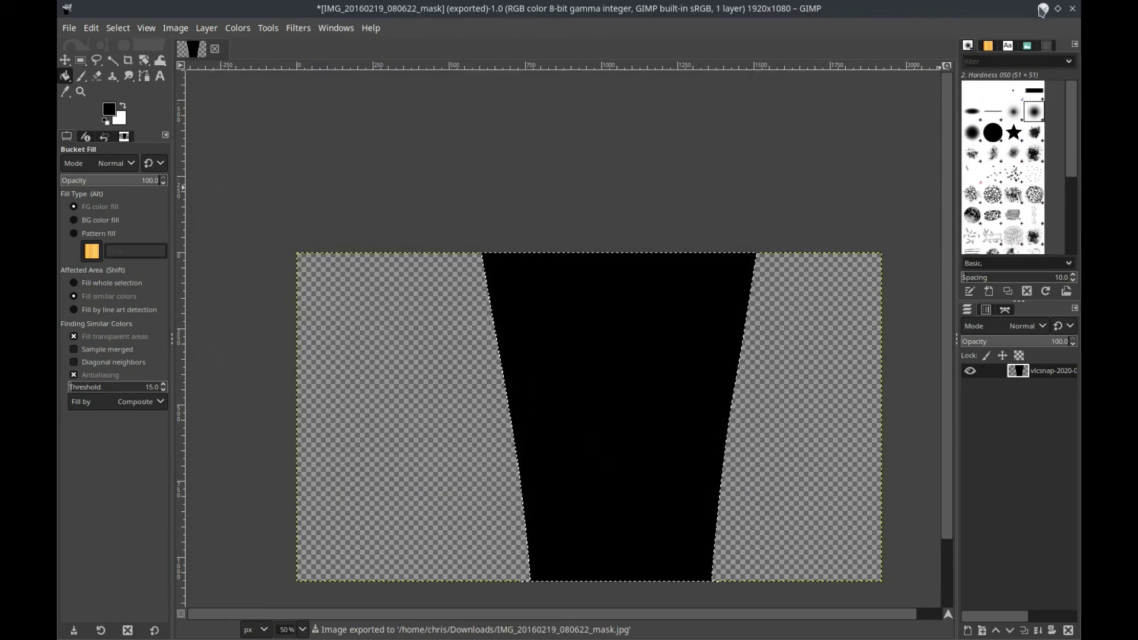
Step: Minimize GIMP, find the mask JPEG in Dolphin's Downloads, and return to Shotcut
{"action": "left_click", "coordinate": [1043, 9]}
{"action": "left_click", "coordinate": [511, 453]}
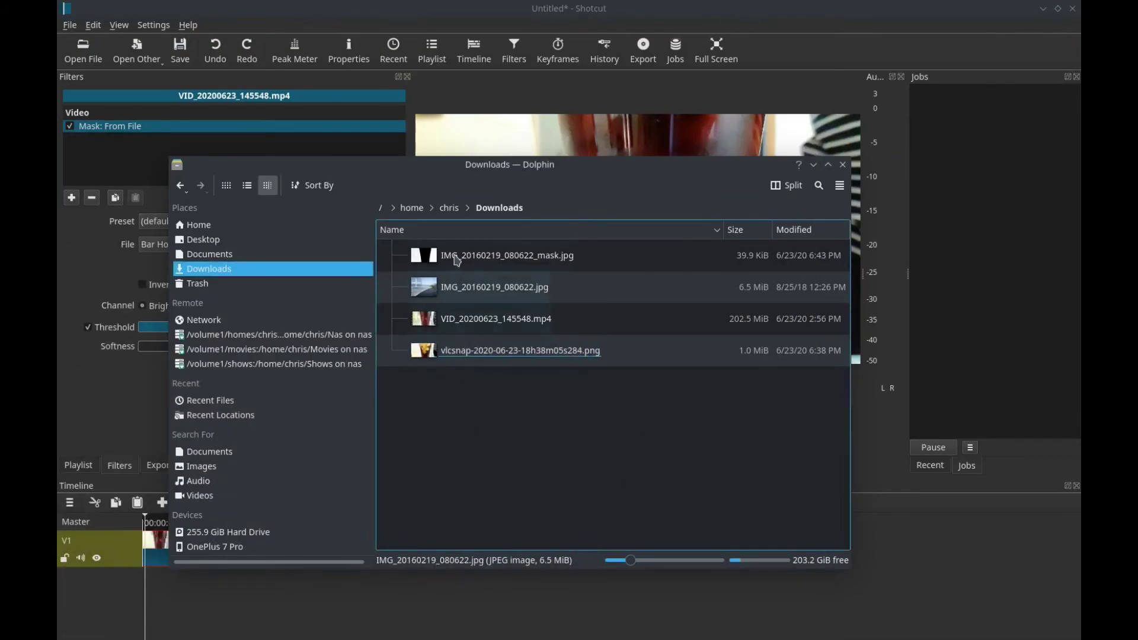
{"action": "left_click", "coordinate": [177, 156]}
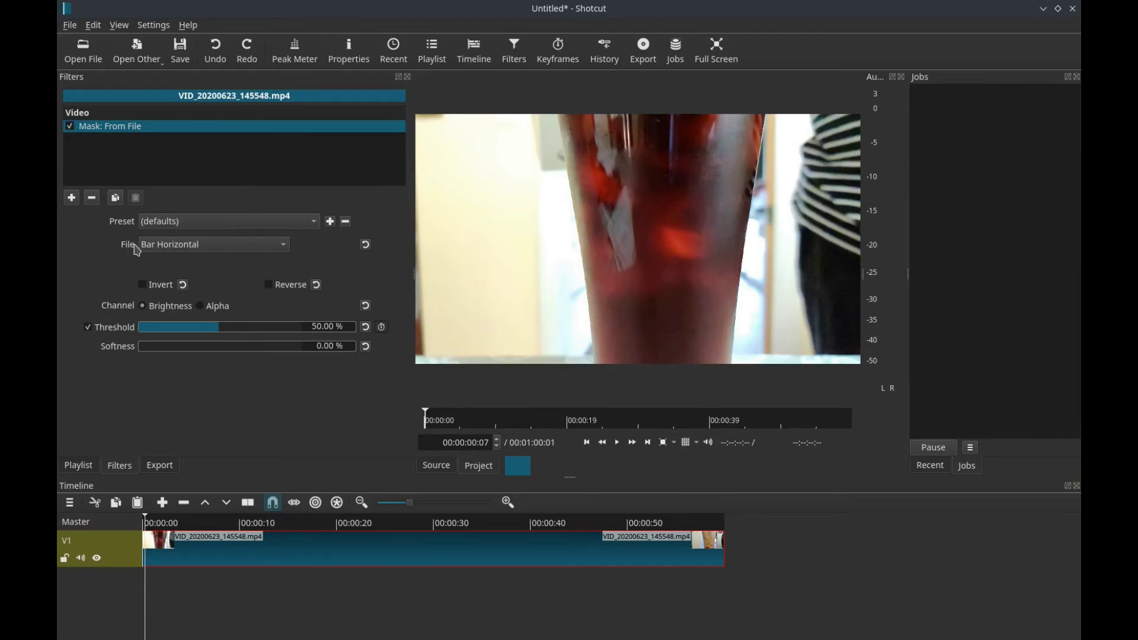
Step: Load IMG_20160219_080622_mask.jpg from Downloads as the Mask: From File custom mask
{"action": "left_click", "coordinate": [158, 249]}
{"action": "left_click", "coordinate": [169, 226]}
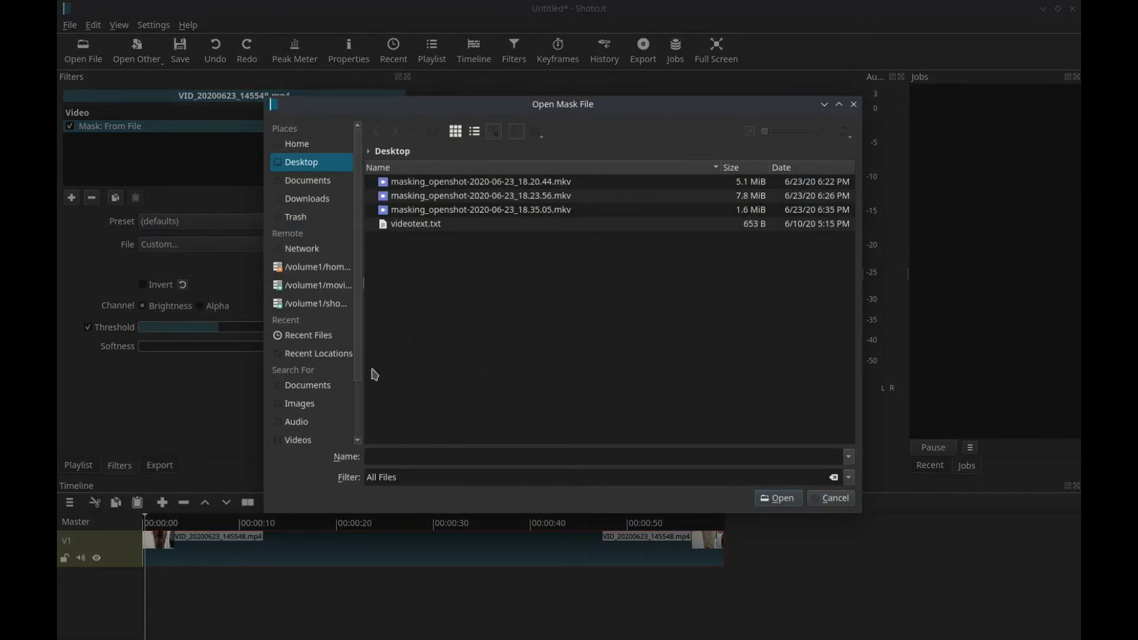
{"action": "left_click", "coordinate": [309, 204]}
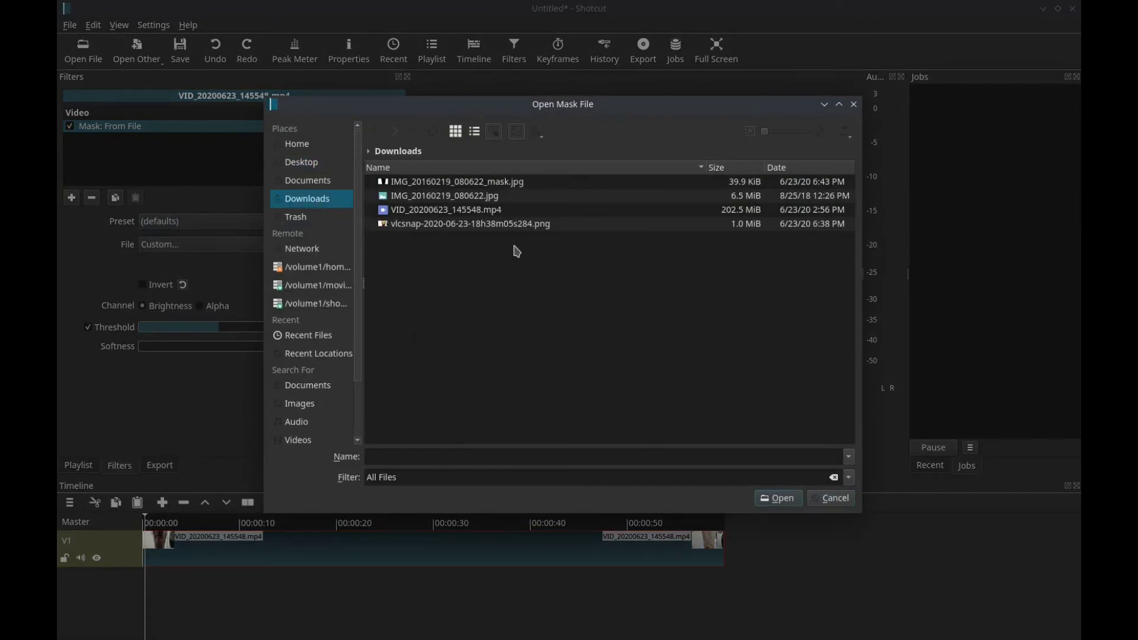
{"action": "left_click", "coordinate": [443, 184]}
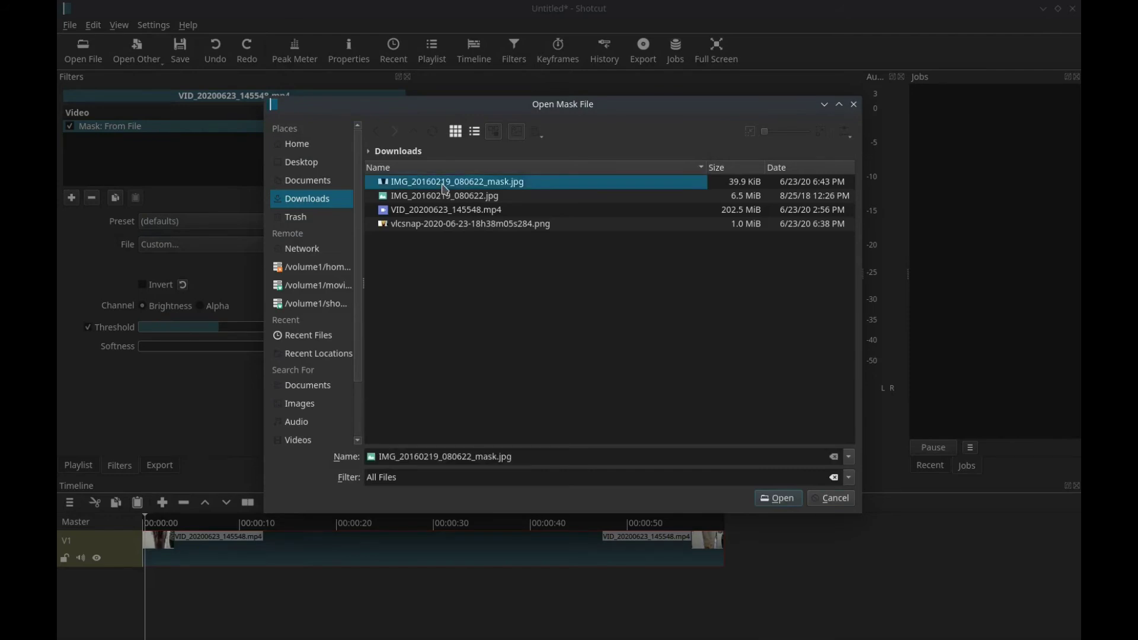
{"action": "left_click", "coordinate": [796, 499]}
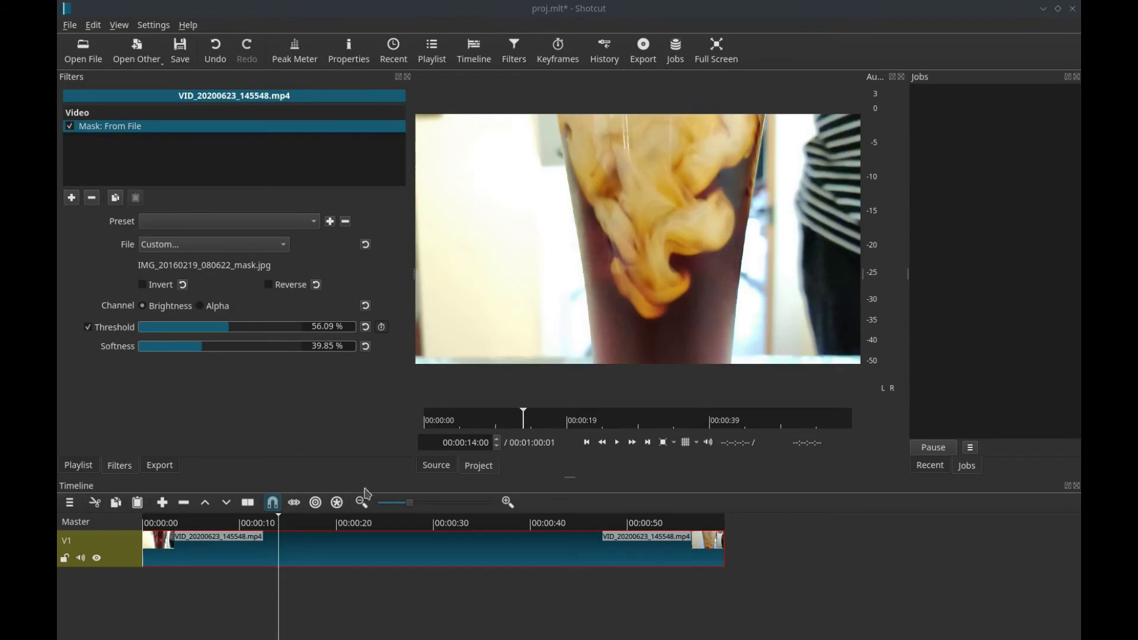
Step: Preview the masked coffee clip at about 22 and 32 seconds
{"action": "left_click", "coordinate": [354, 523]}
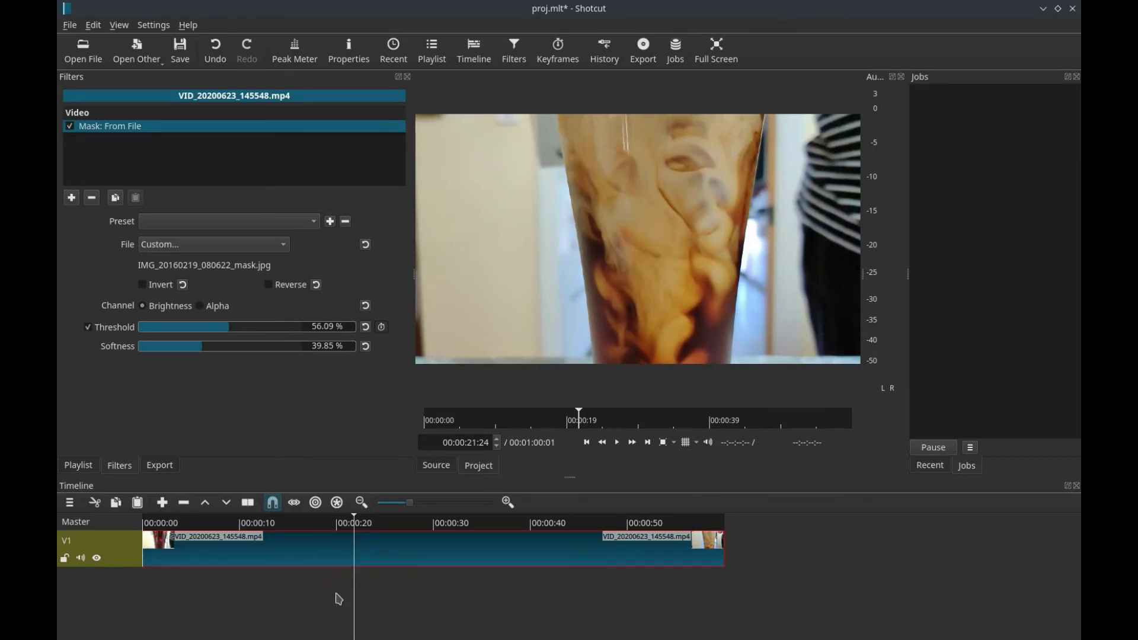
{"action": "left_click", "coordinate": [452, 597]}
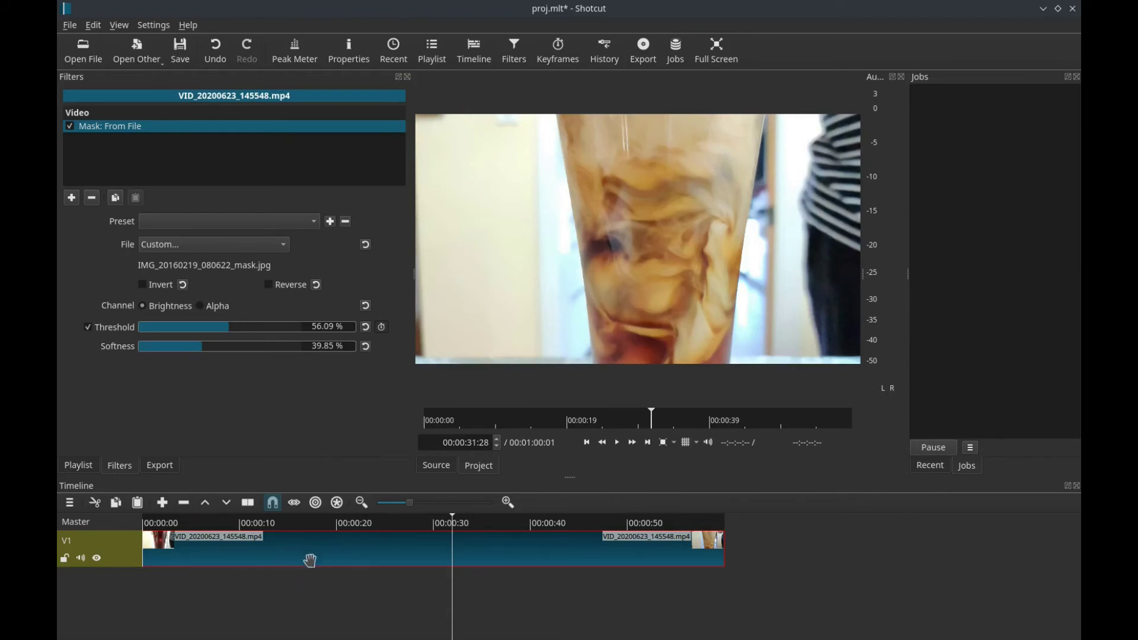
{"action": "right_click", "coordinate": [309, 593]}
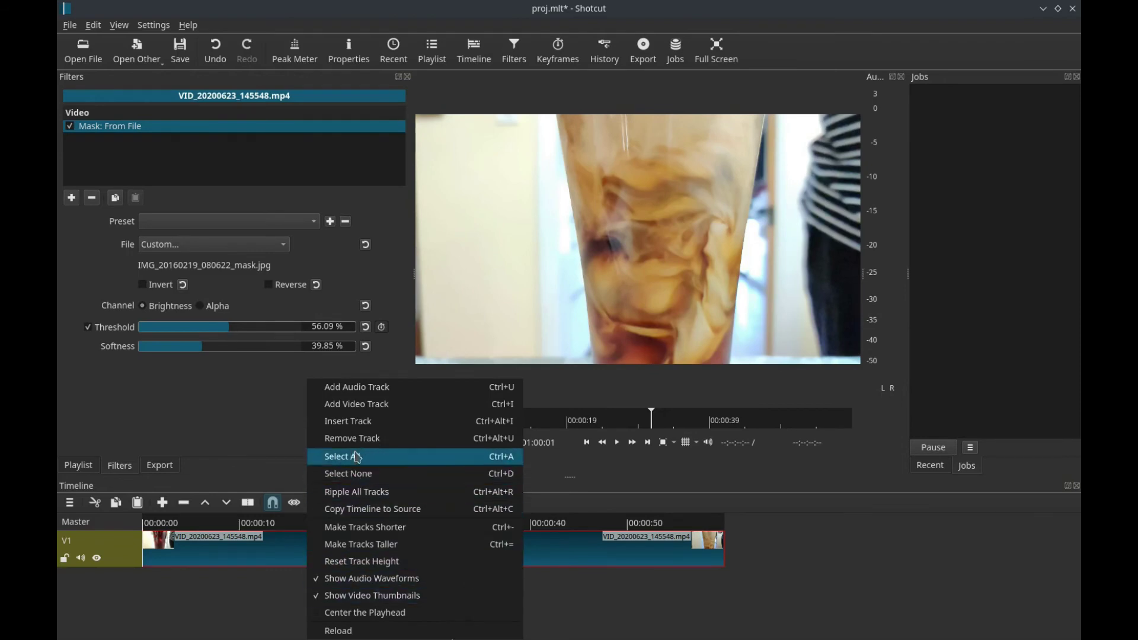
Step: Add a second video track and move the coffee clip up onto V2
{"action": "left_click", "coordinate": [357, 404]}
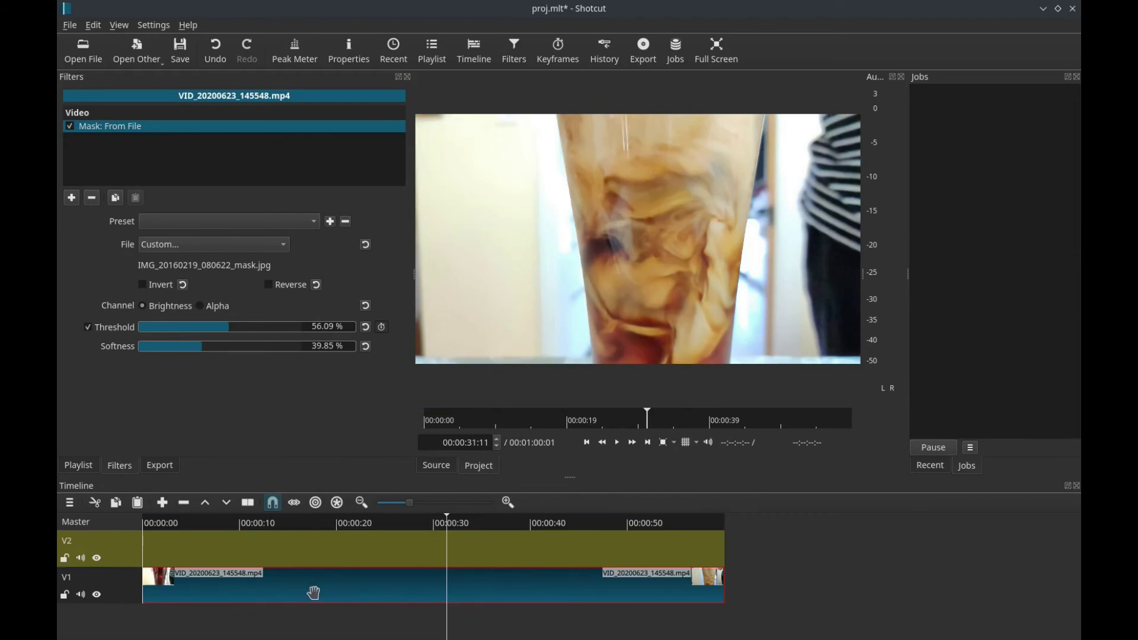
{"action": "left_click_drag", "start_coordinate": [313, 589], "coordinate": [344, 554]}
{"action": "left_click", "coordinate": [275, 593]}
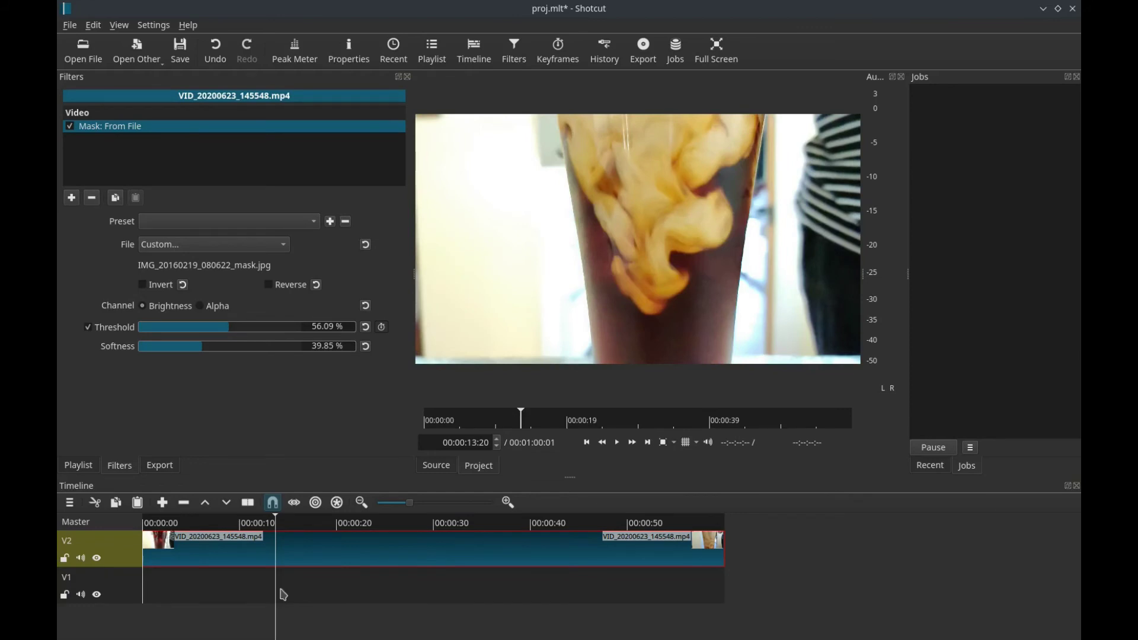
Step: Drag the beach photo IMG_20160219_080622.jpg from the Playlist onto the start of V1
{"action": "left_click", "coordinate": [81, 467]}
{"action": "left_click", "coordinate": [136, 142]}
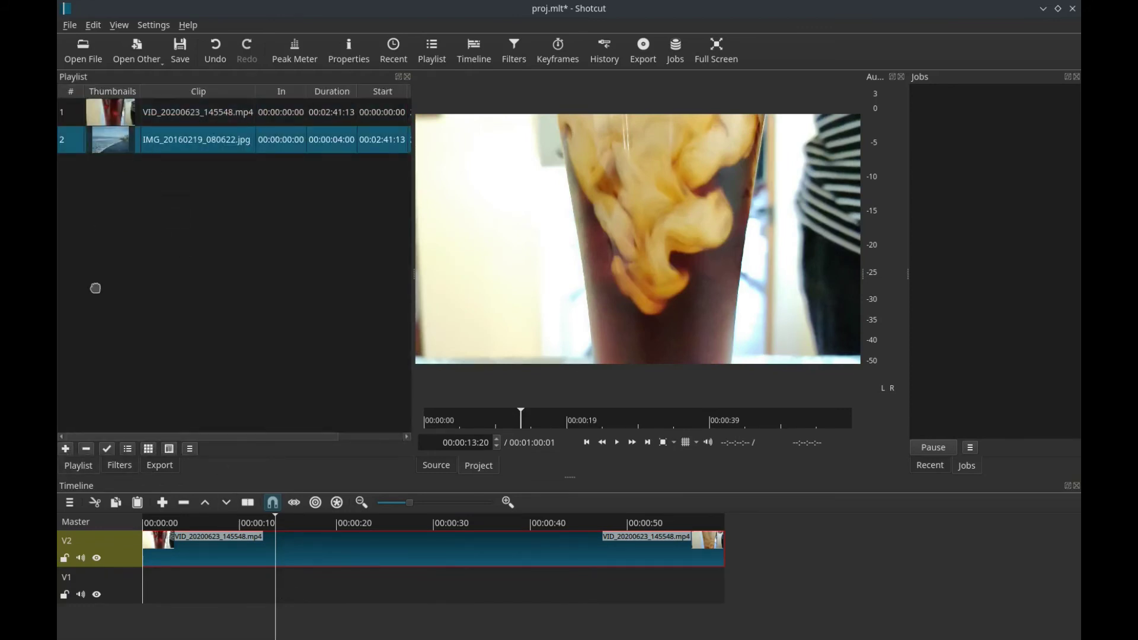
{"action": "left_click_drag", "start_coordinate": [95, 288], "coordinate": [738, 609]}
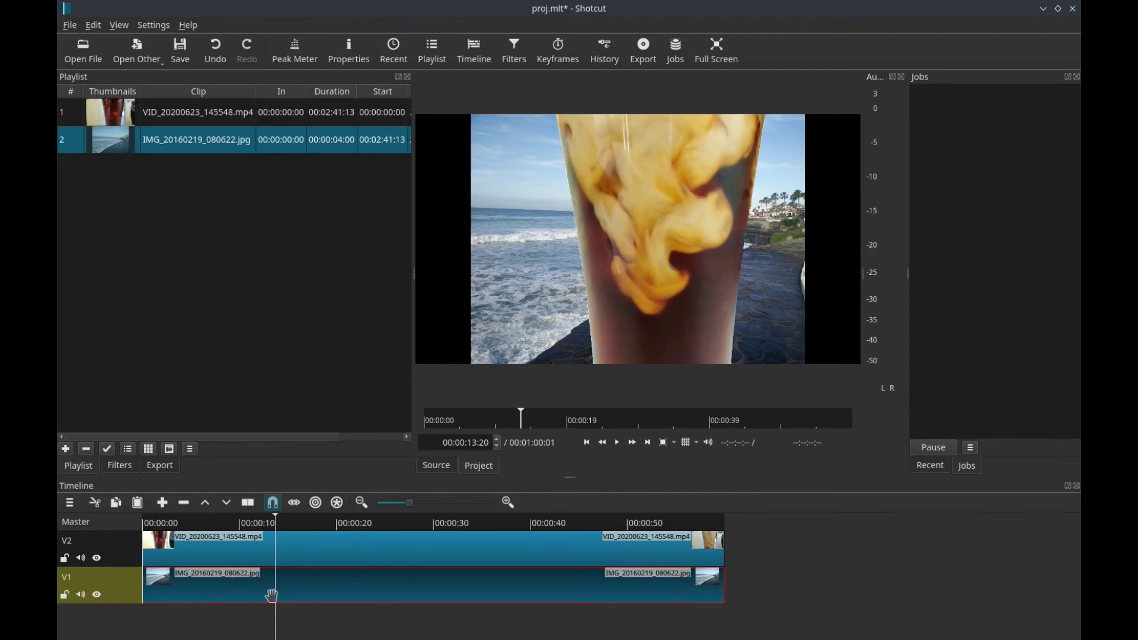
{"action": "left_click", "coordinate": [302, 549]}
Step: Scrub the composite from about 21 to 47 seconds, then select the V1 beach photo
{"action": "left_click", "coordinate": [119, 465]}
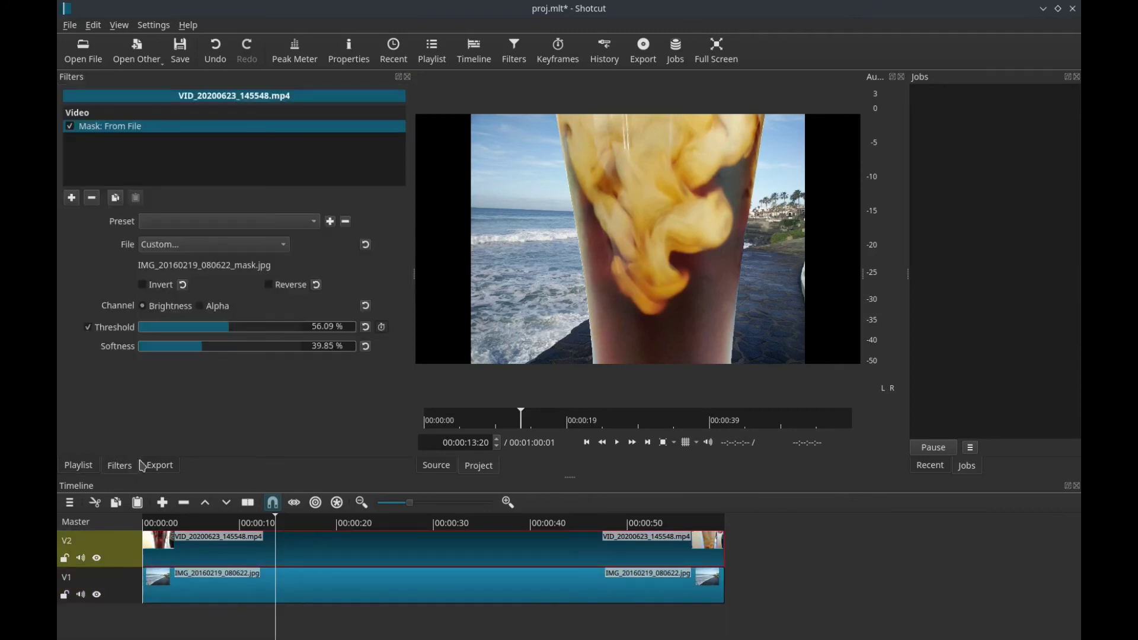
{"action": "left_click", "coordinate": [323, 524]}
{"action": "left_click", "coordinate": [353, 524]}
{"action": "left_click", "coordinate": [396, 525]}
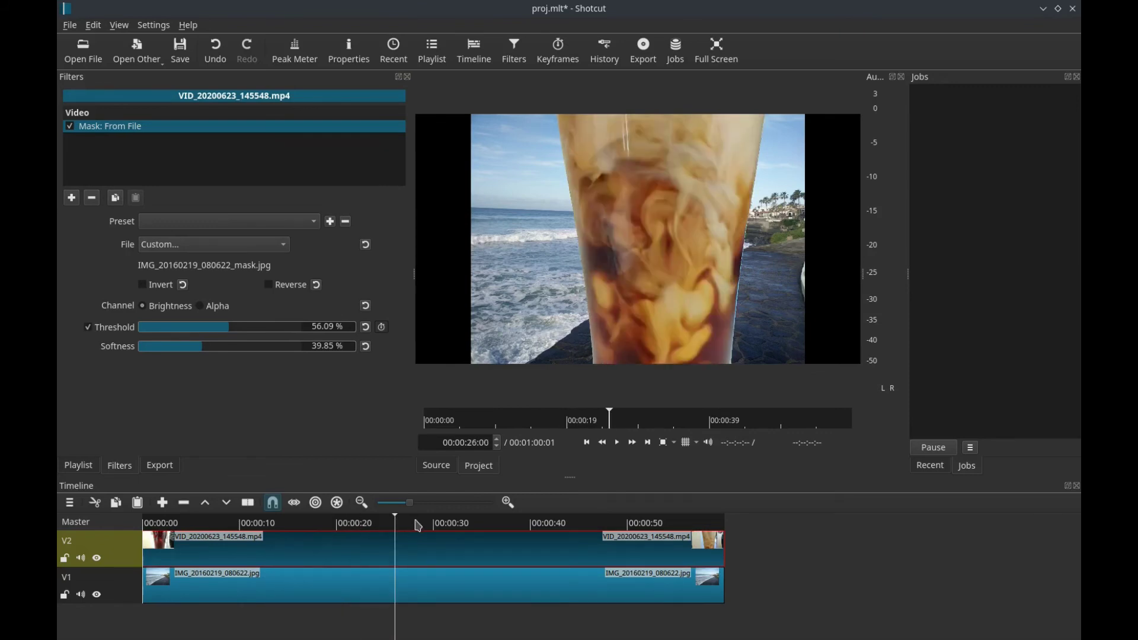
{"action": "left_click", "coordinate": [416, 525]}
{"action": "left_click", "coordinate": [446, 525]}
{"action": "left_click", "coordinate": [487, 524]}
{"action": "left_click", "coordinate": [534, 524]}
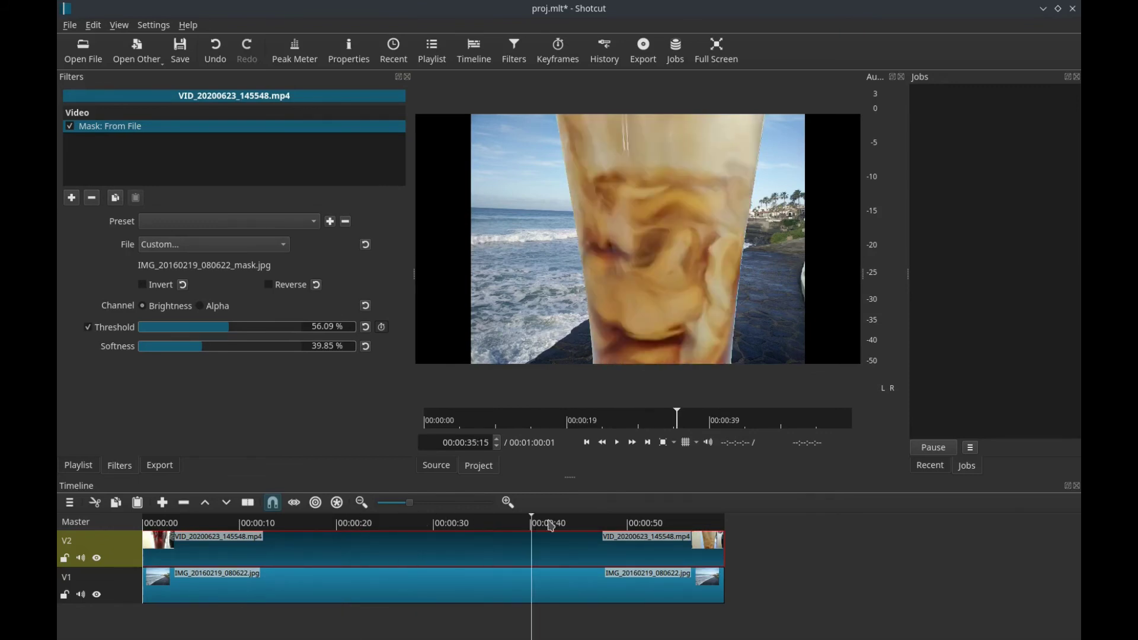
{"action": "left_click", "coordinate": [569, 524]}
{"action": "left_click", "coordinate": [604, 525]}
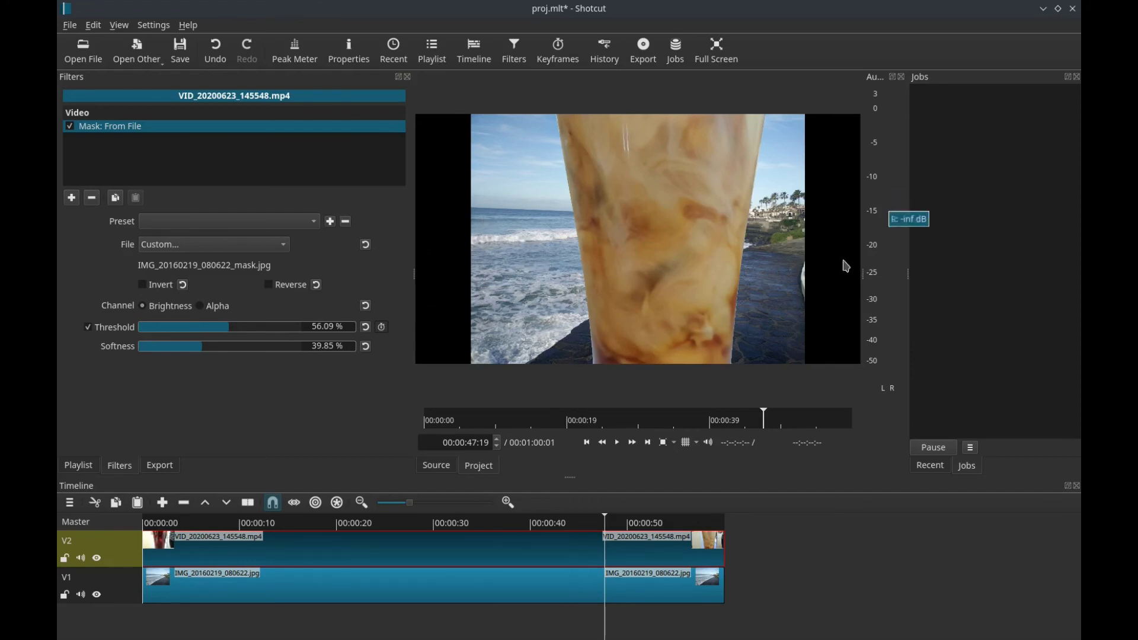
{"action": "left_click", "coordinate": [363, 524]}
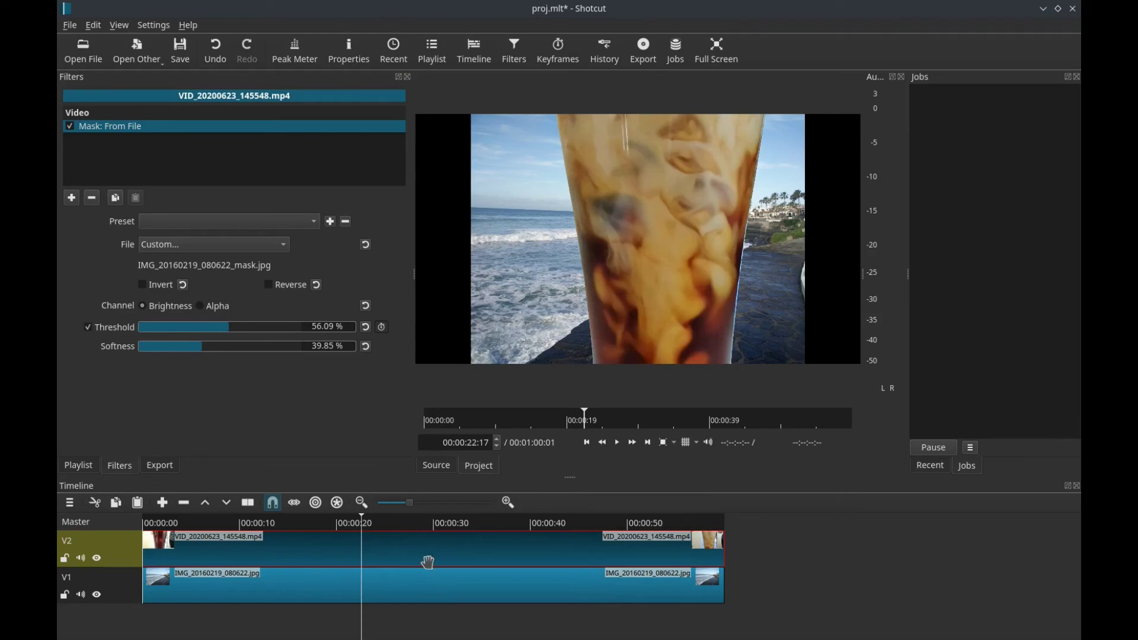
{"action": "left_click", "coordinate": [405, 590]}
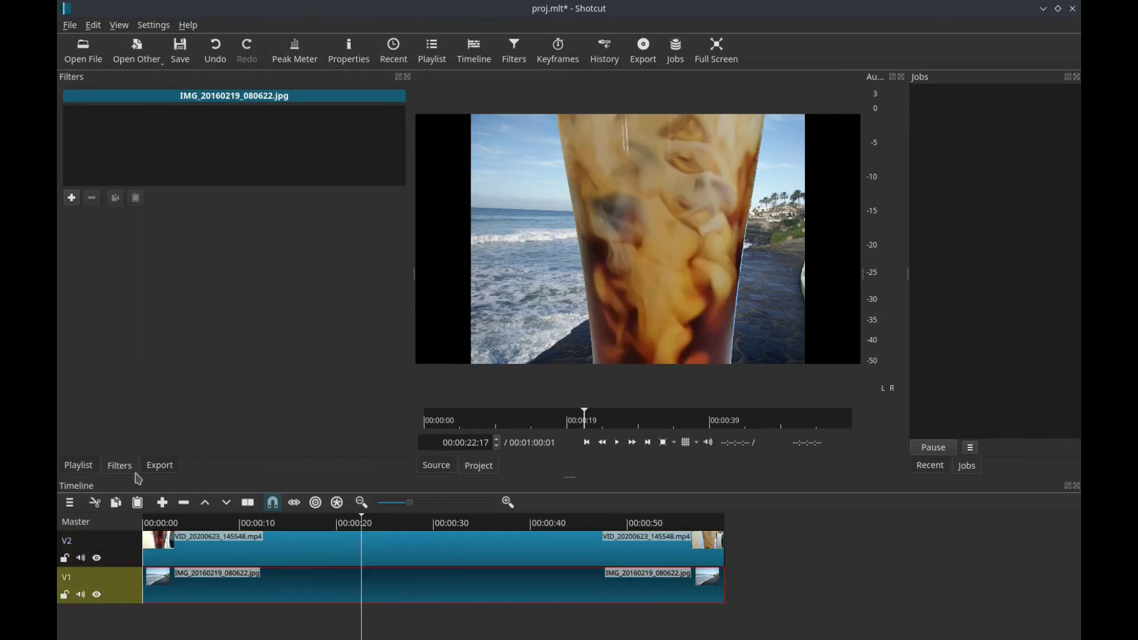
Step: Add a Favorite Rotate and Scale filter to the beach photo at 160.1% scale
{"action": "left_click", "coordinate": [71, 198]}
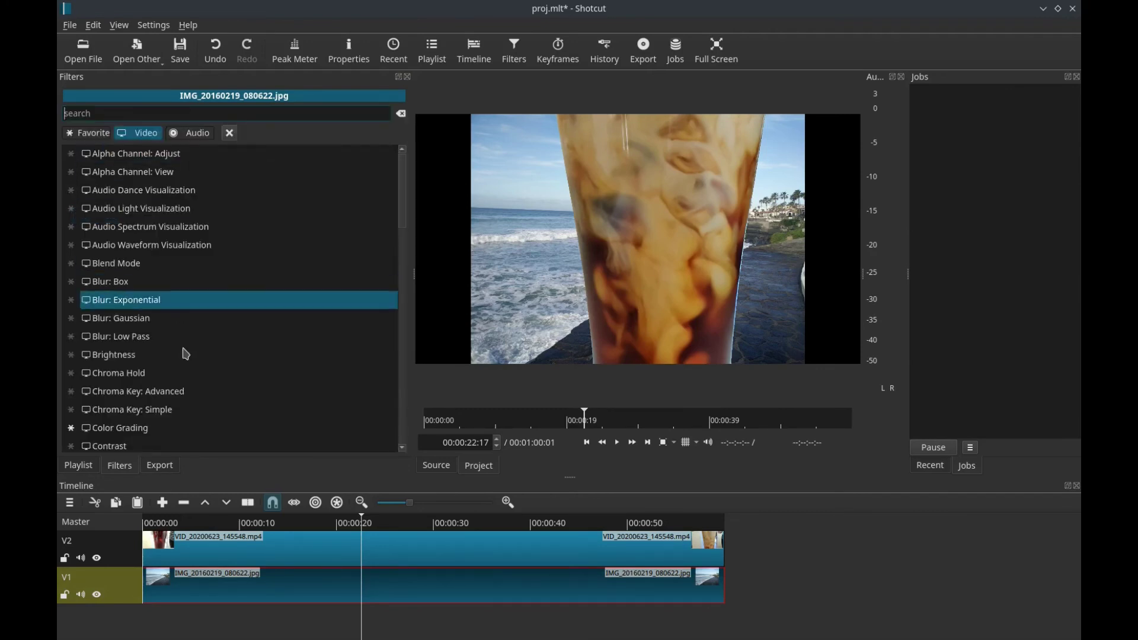
{"action": "left_click", "coordinate": [89, 135]}
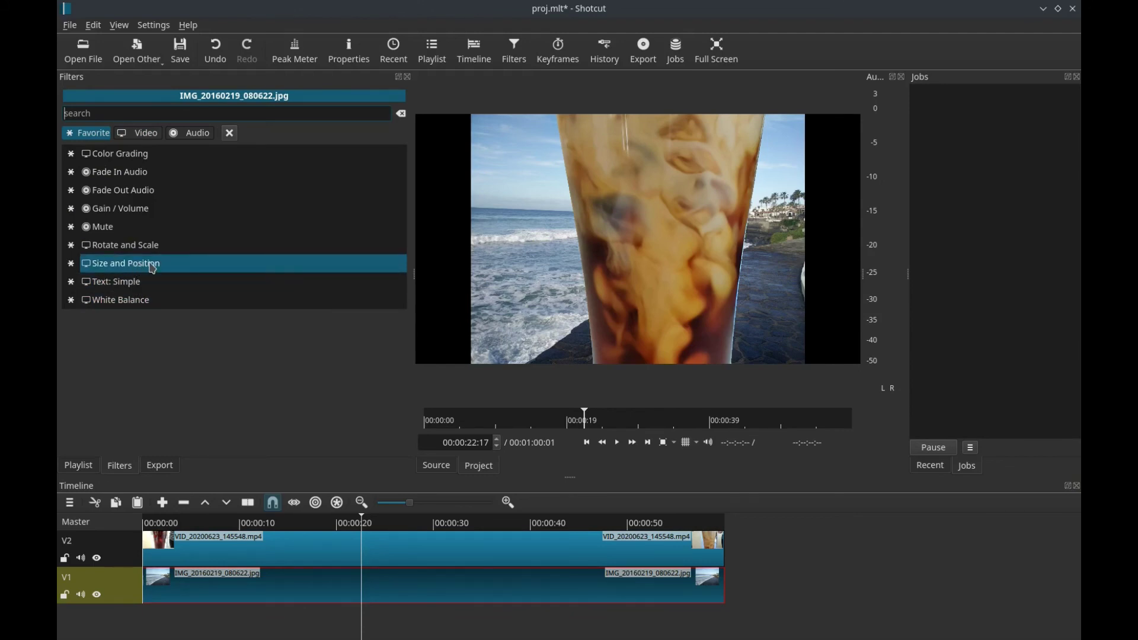
{"action": "left_click", "coordinate": [138, 251]}
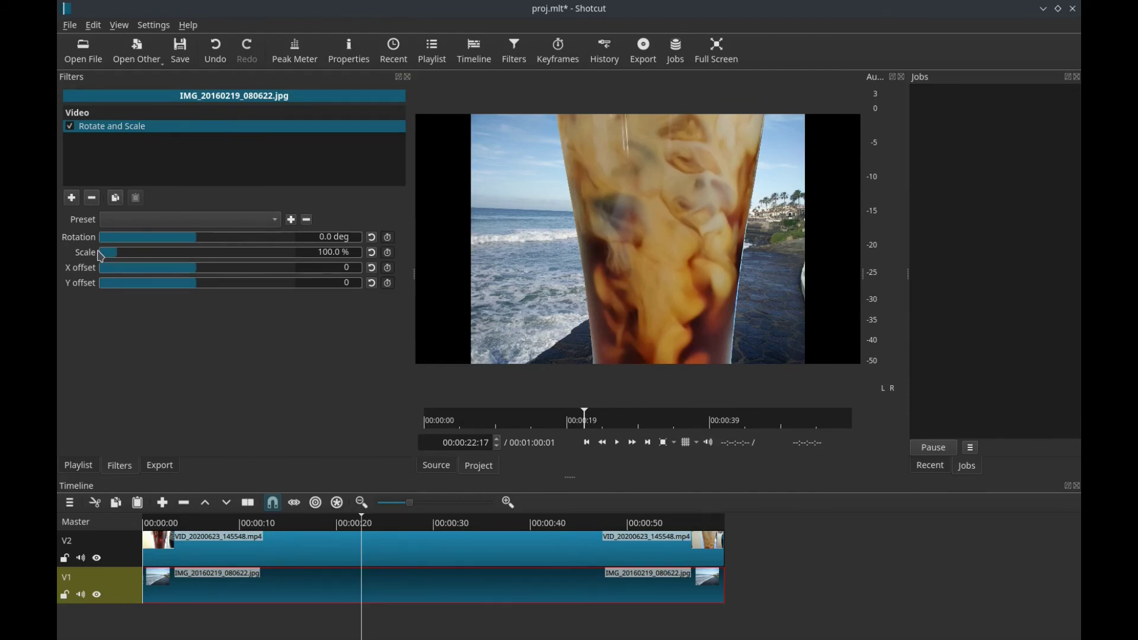
{"action": "left_click_drag", "start_coordinate": [126, 256], "coordinate": [132, 254]}
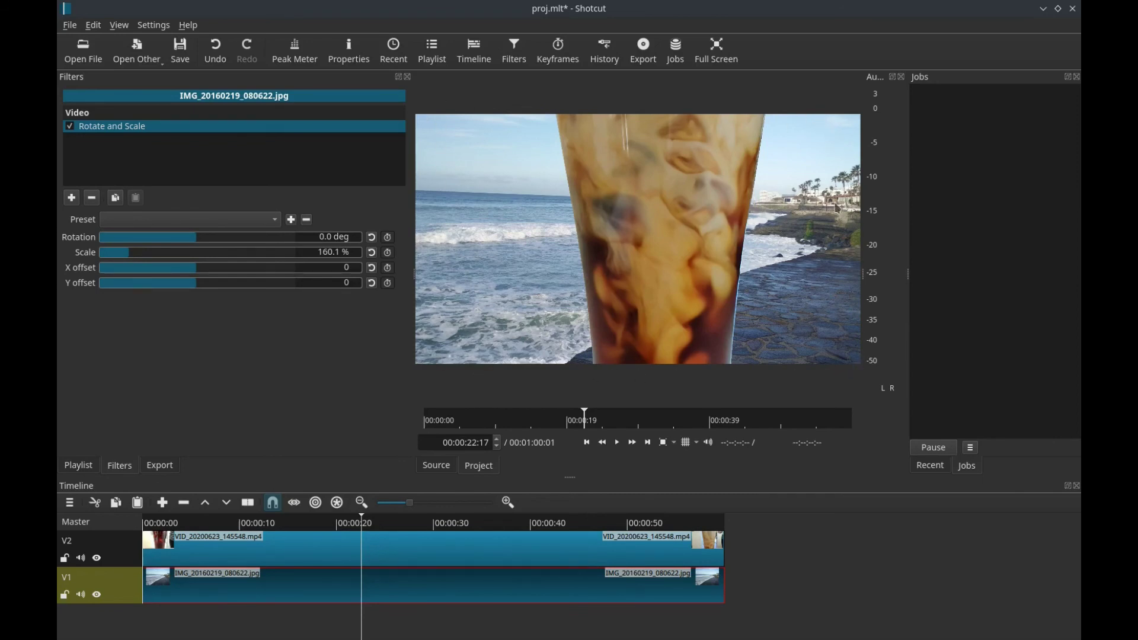
{"action": "left_click", "coordinate": [427, 548]}
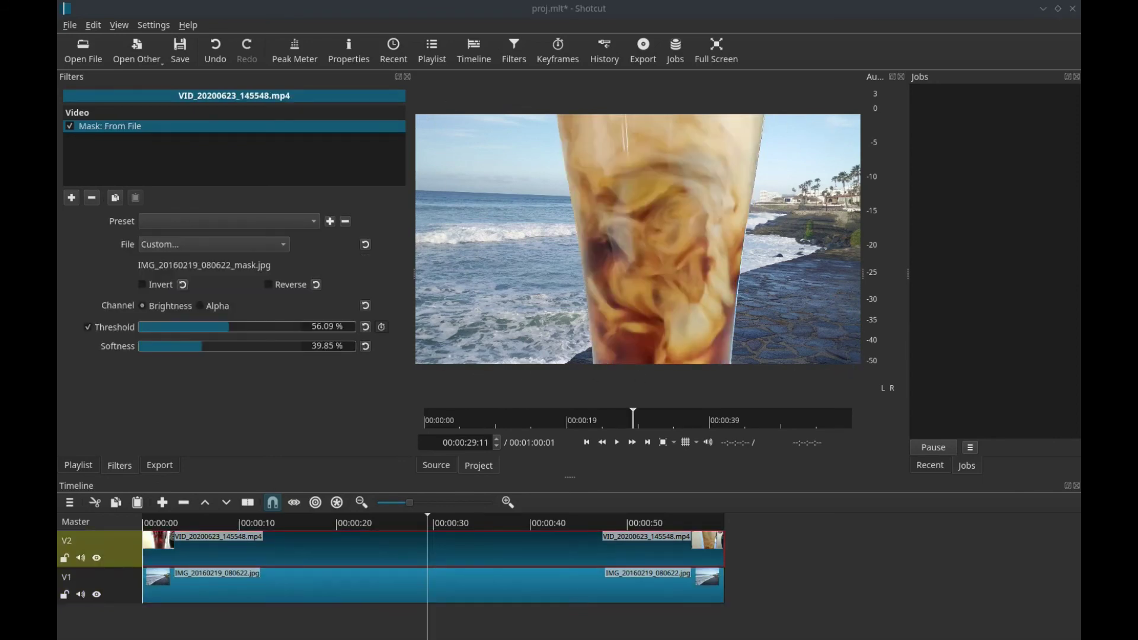
{"action": "left_click", "coordinate": [351, 527]}
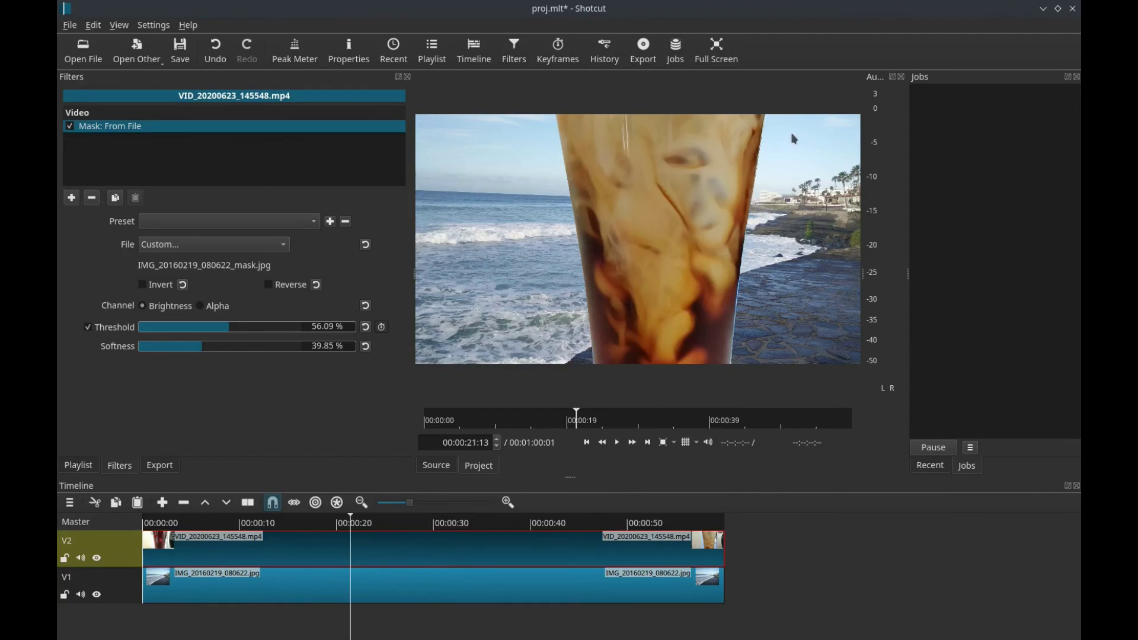
{"action": "left_click", "coordinate": [174, 526]}
{"action": "left_click", "coordinate": [243, 524]}
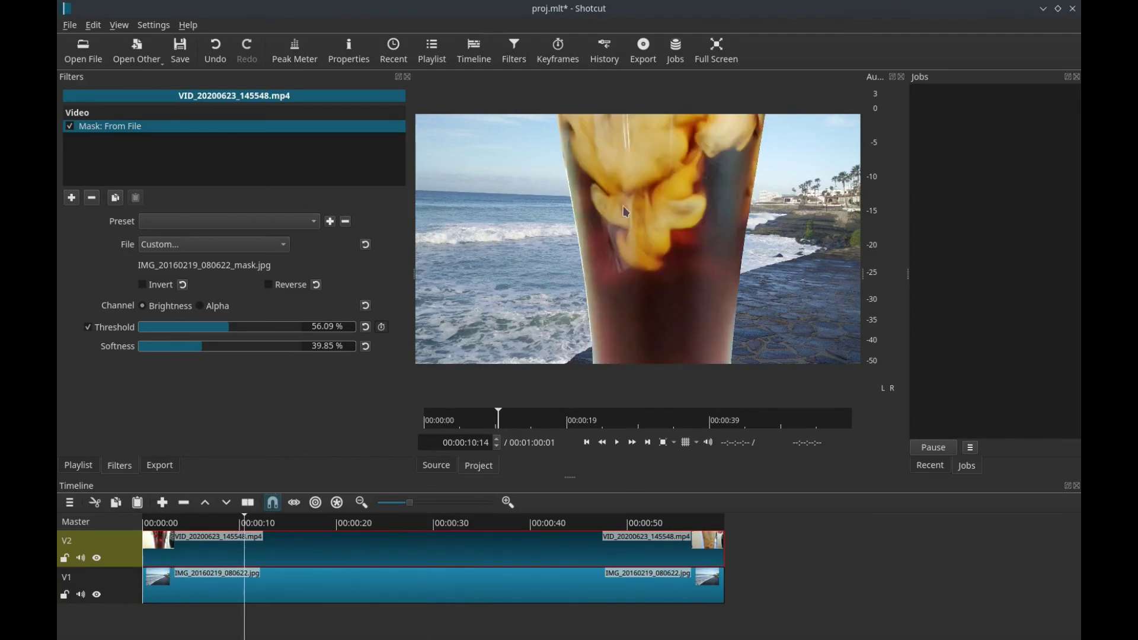
{"action": "left_click", "coordinate": [398, 529]}
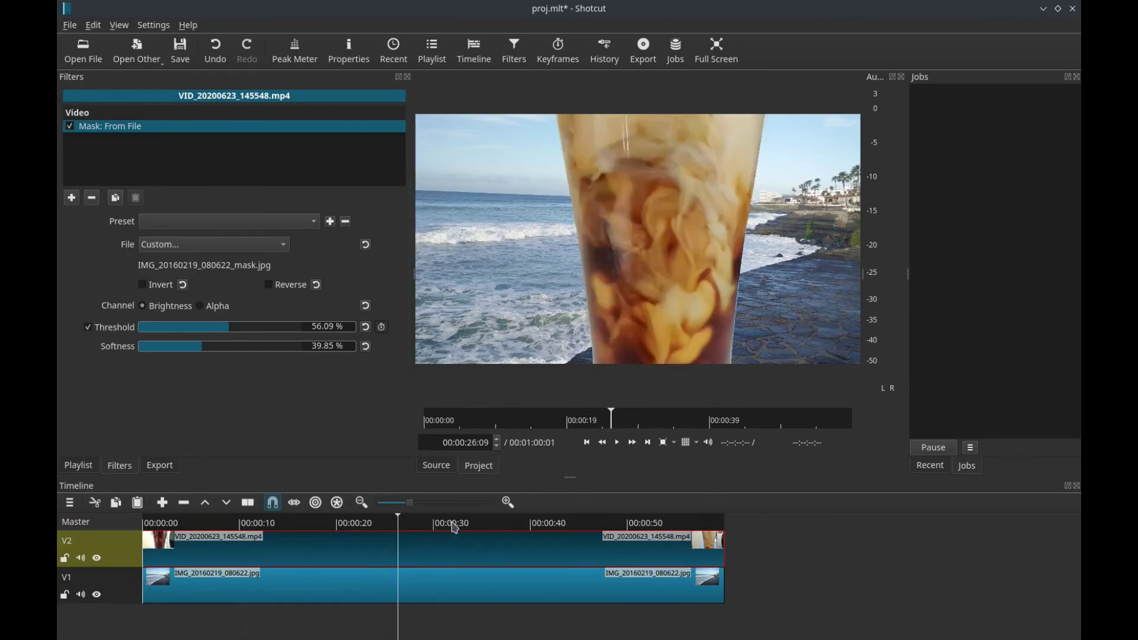
{"action": "left_click", "coordinate": [451, 527]}
{"action": "left_click", "coordinate": [520, 526]}
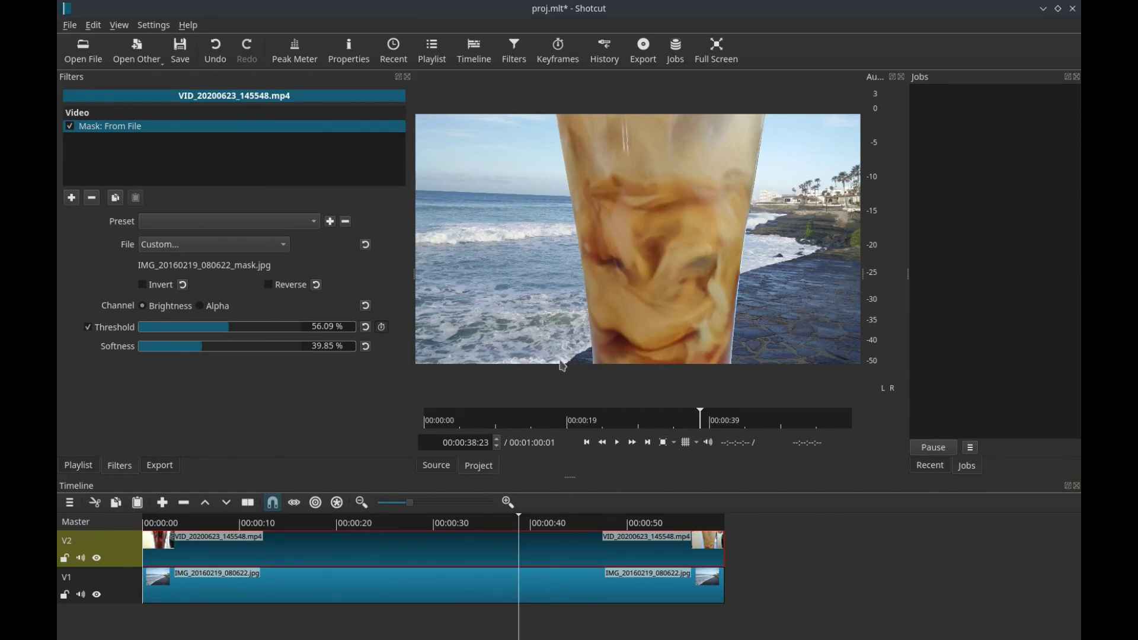
{"action": "left_click", "coordinate": [550, 525]}
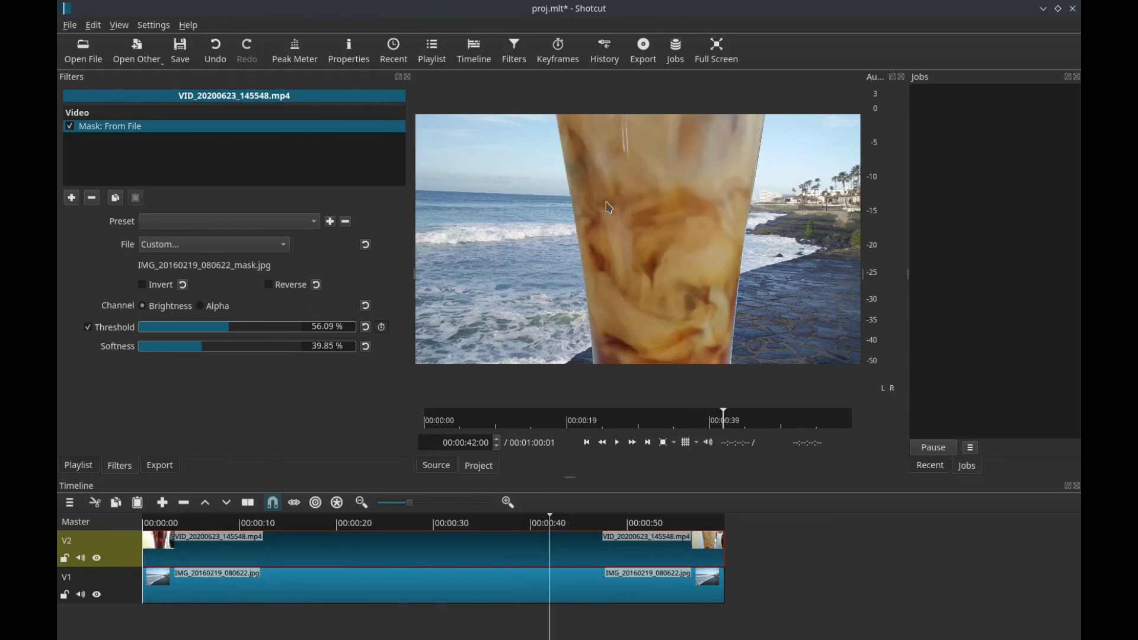